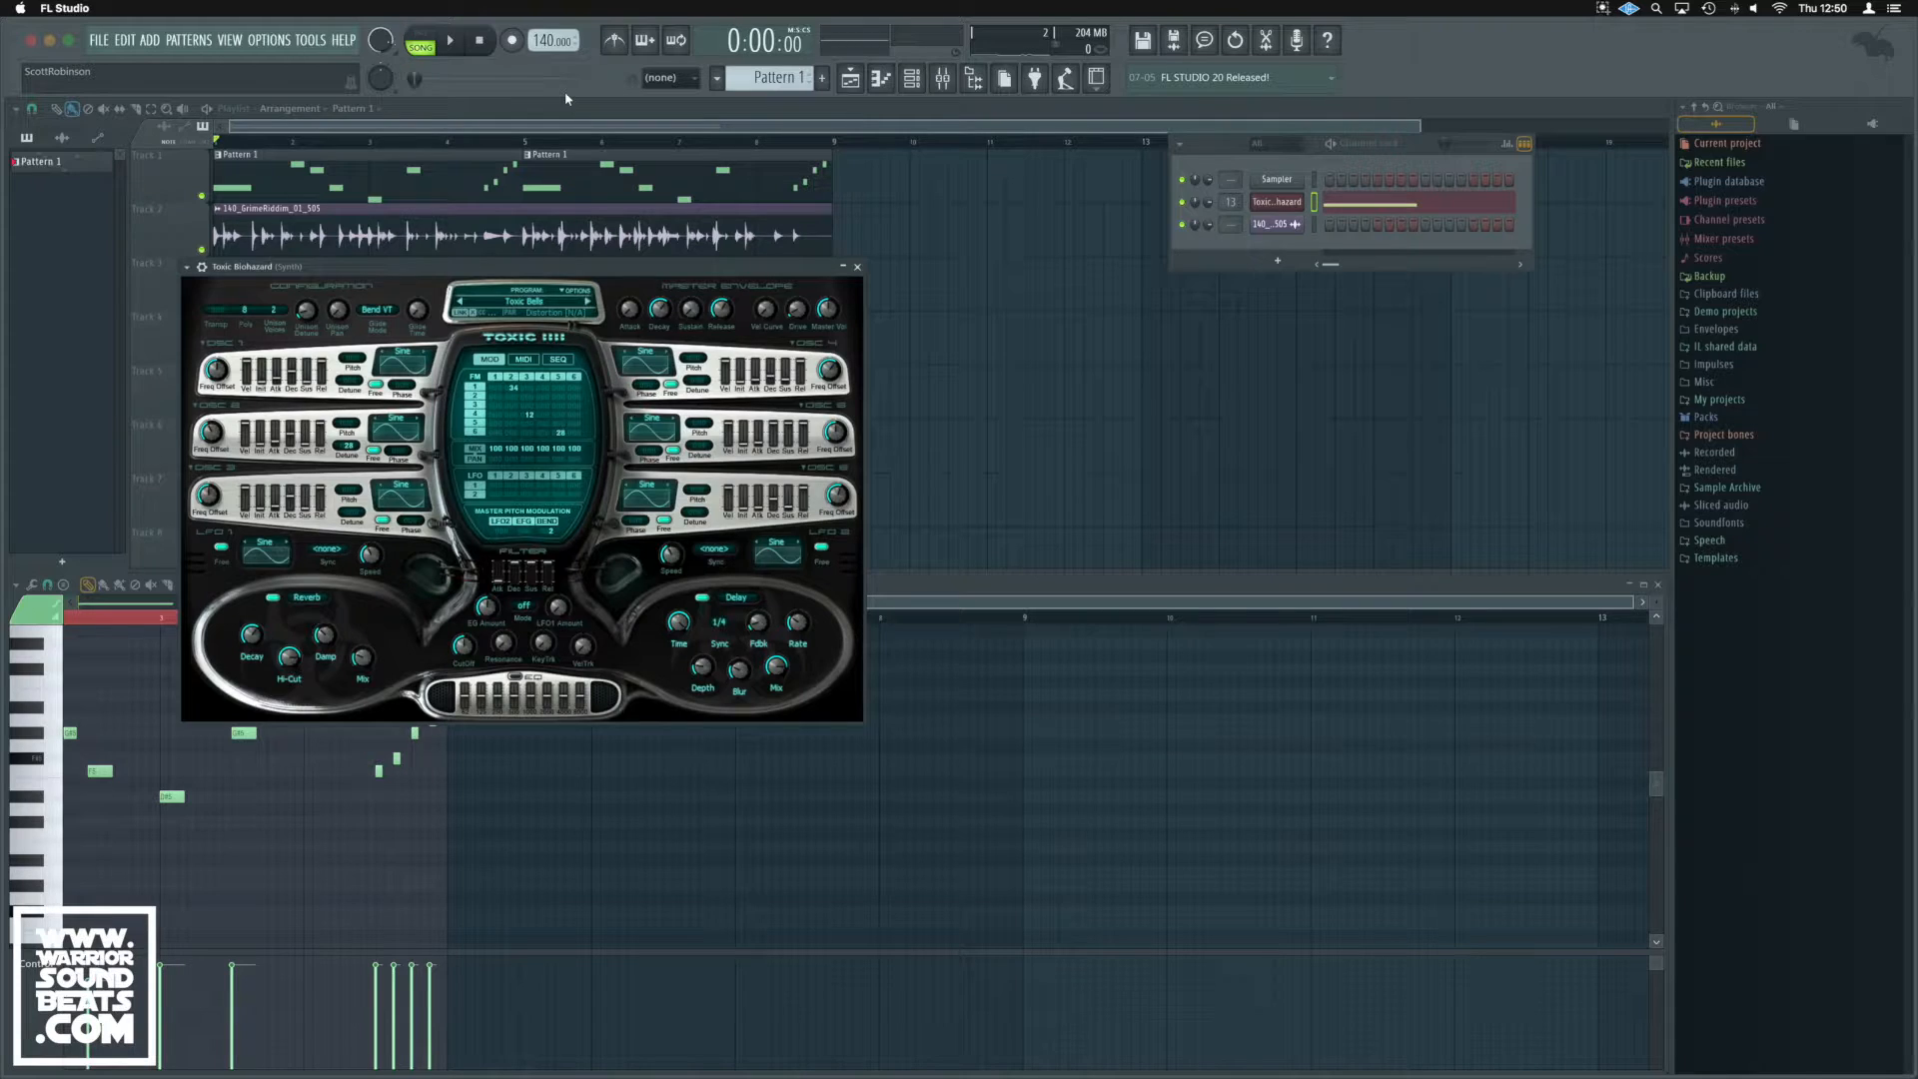
Step: Audition the Toxic Bells patch, then clone it as Toxic Biohazard #2 and reposition its window
key("space")
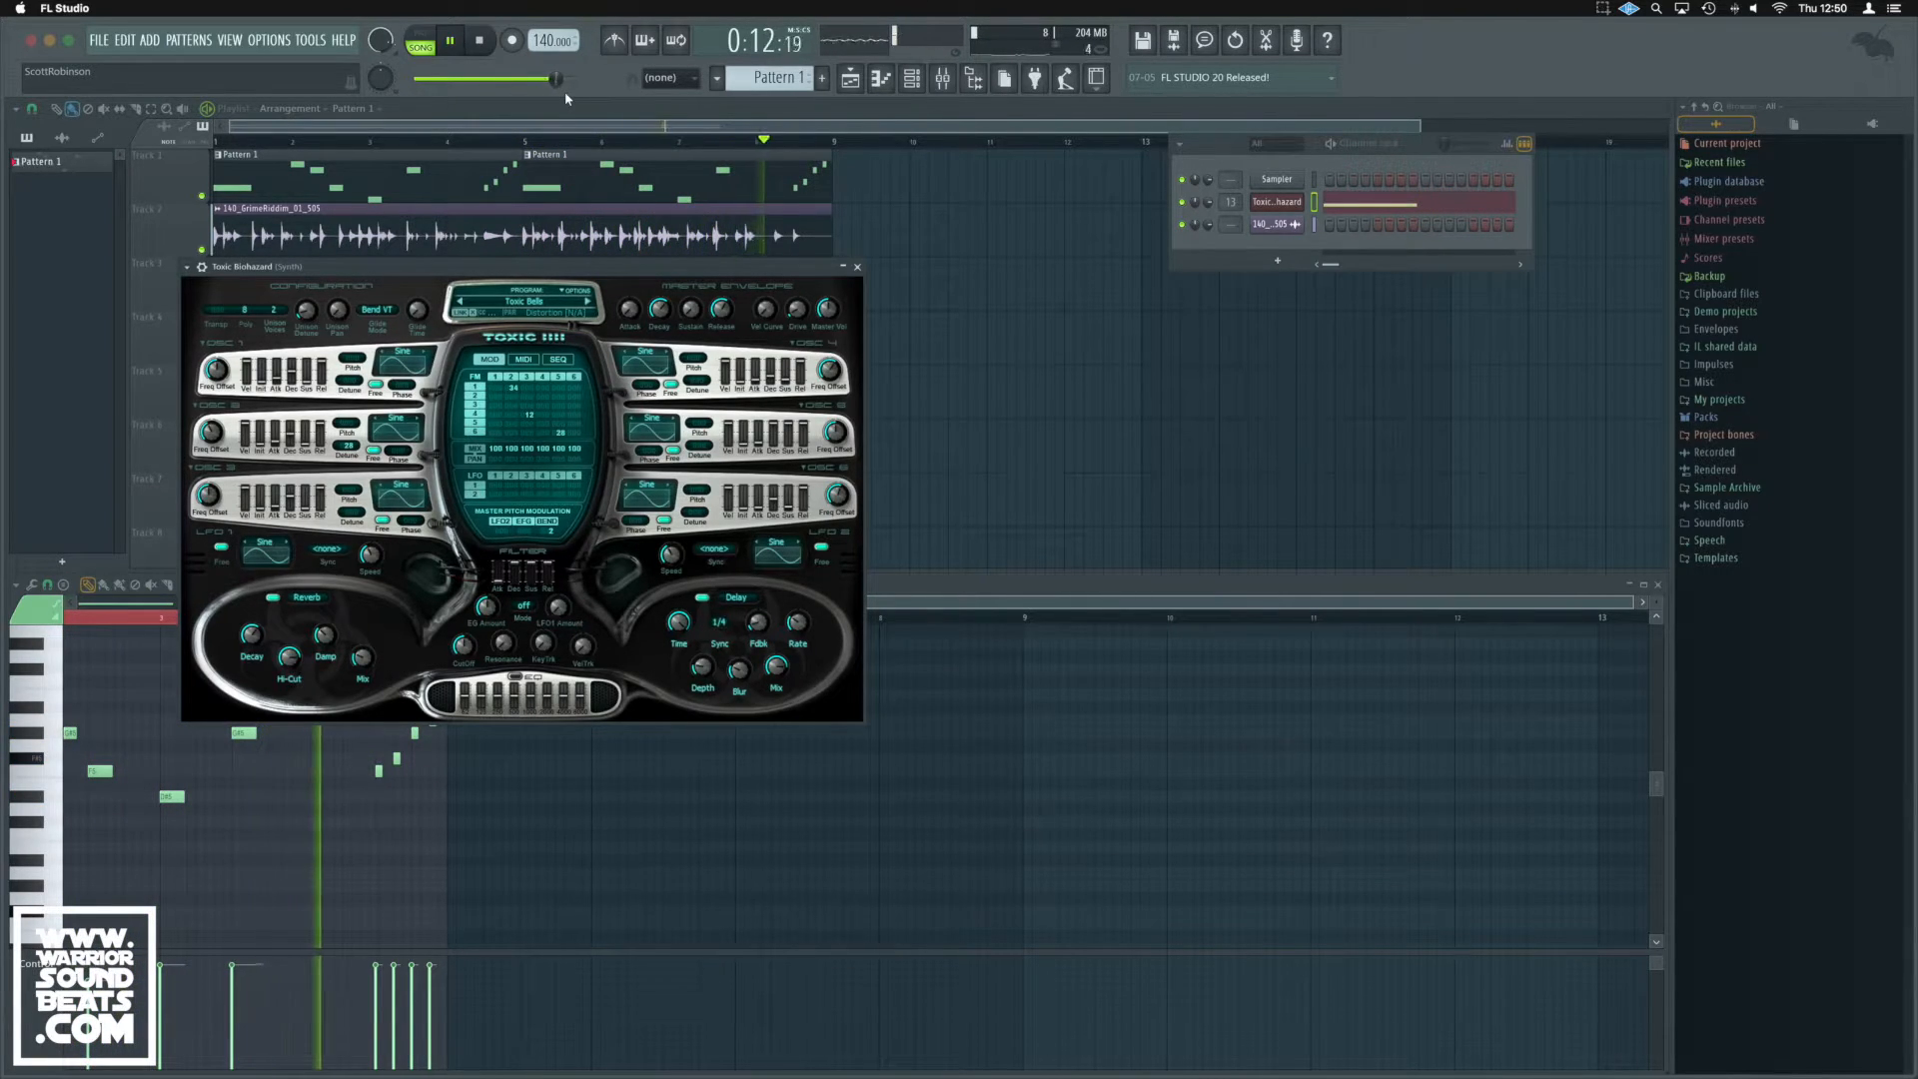
key("space")
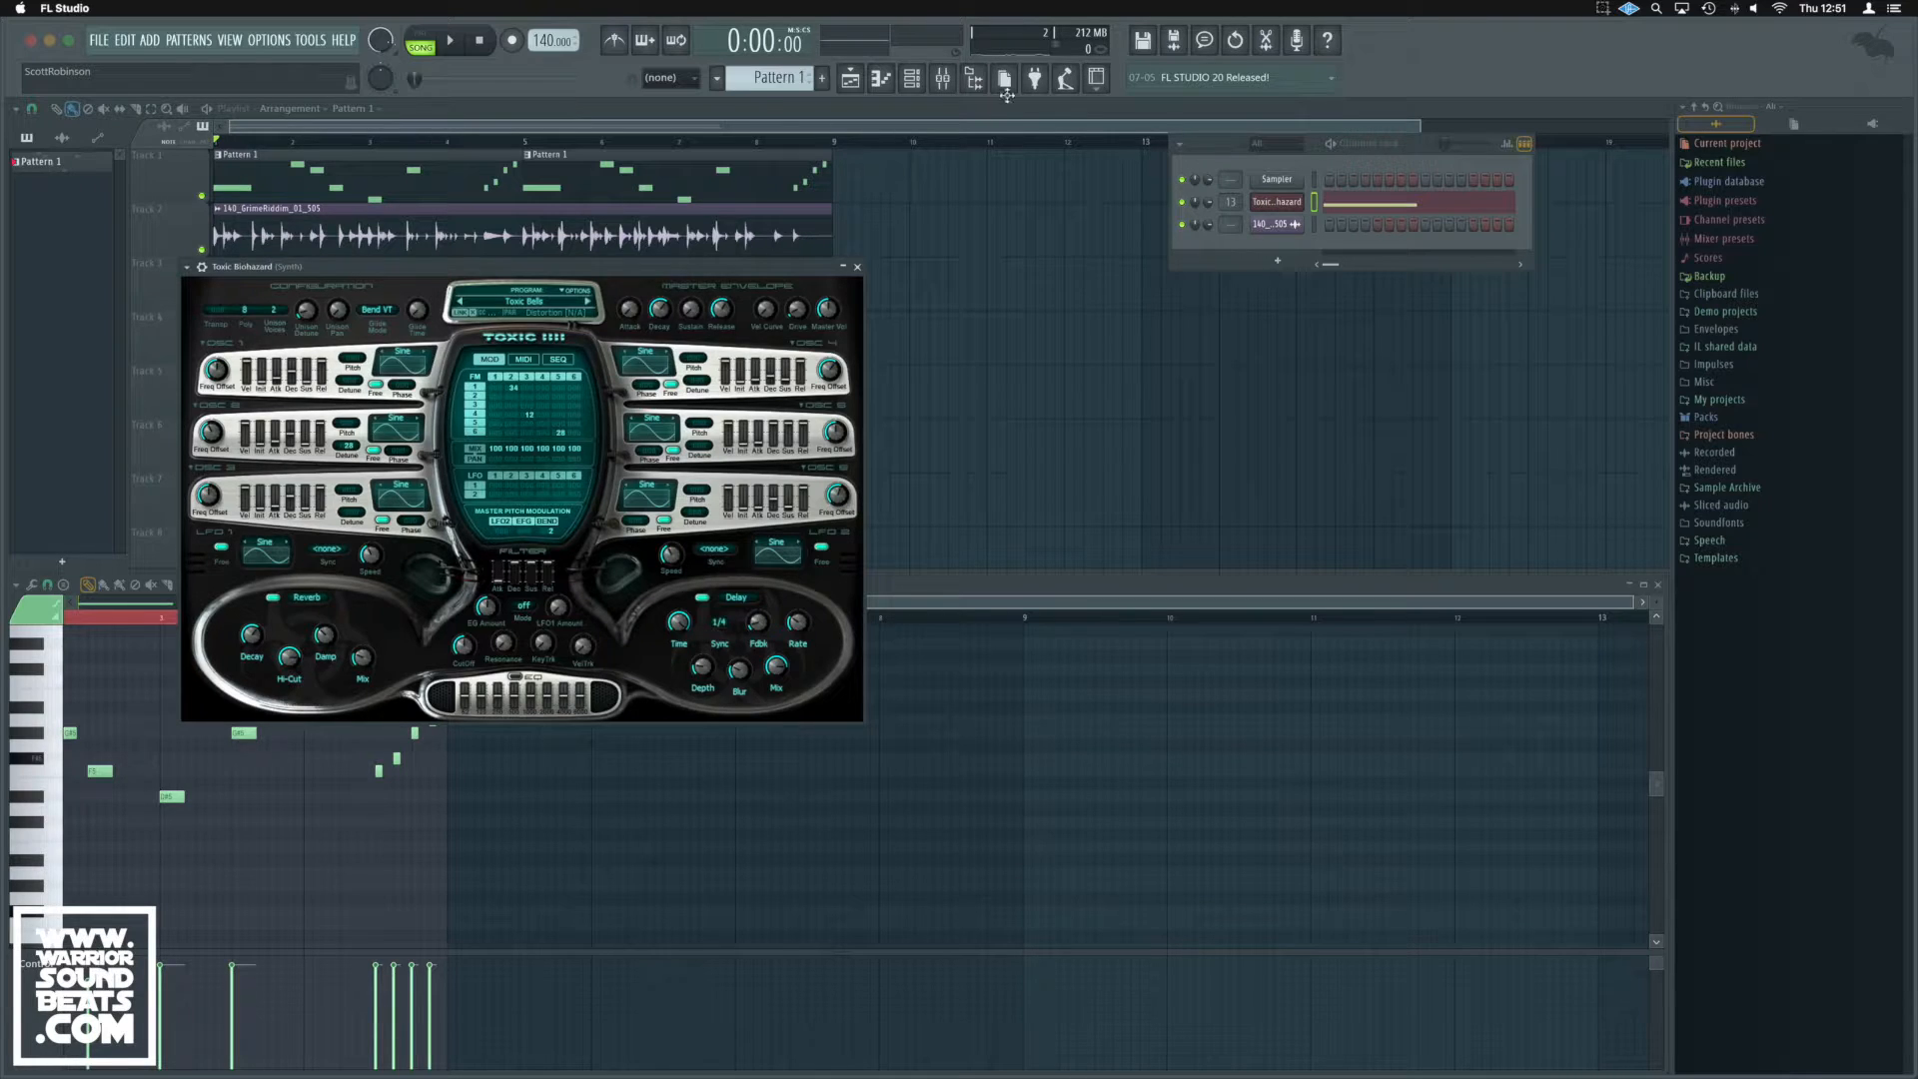
right_click(1276, 208)
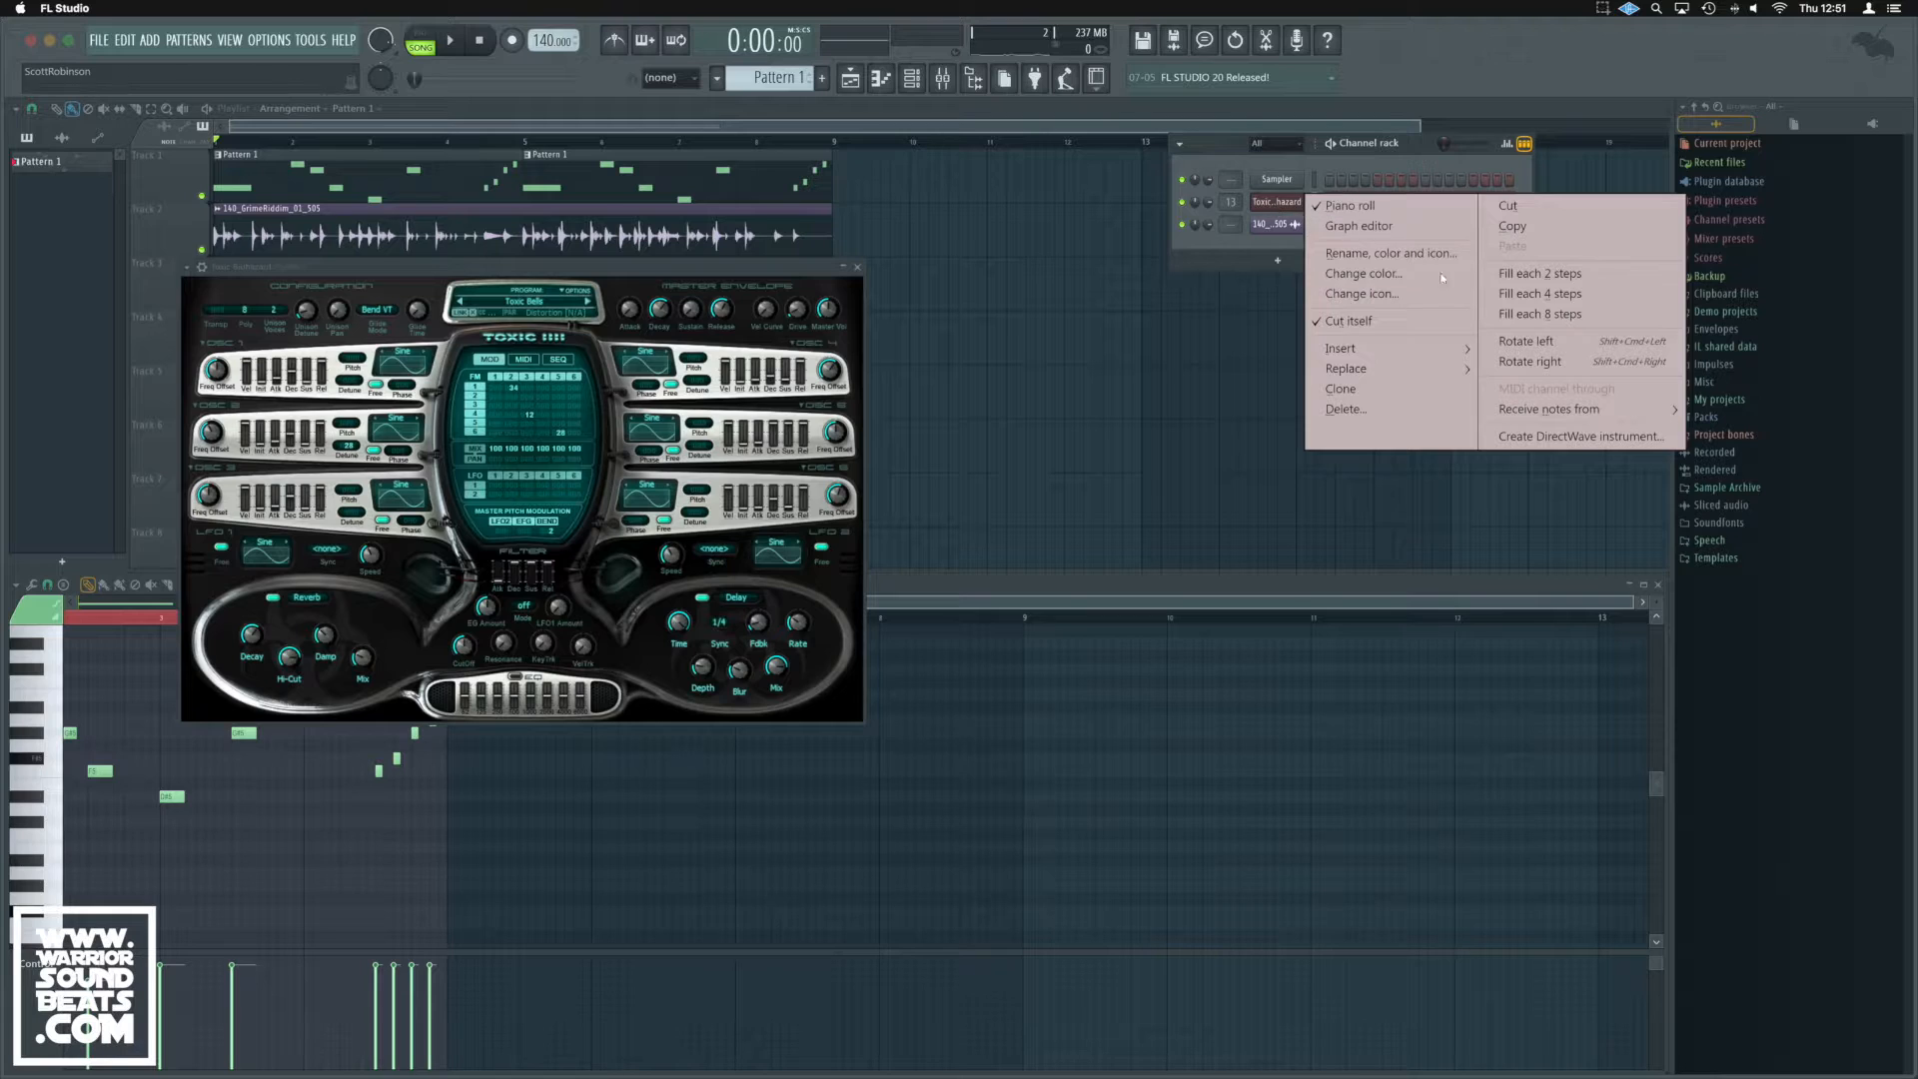
left_click(1349, 389)
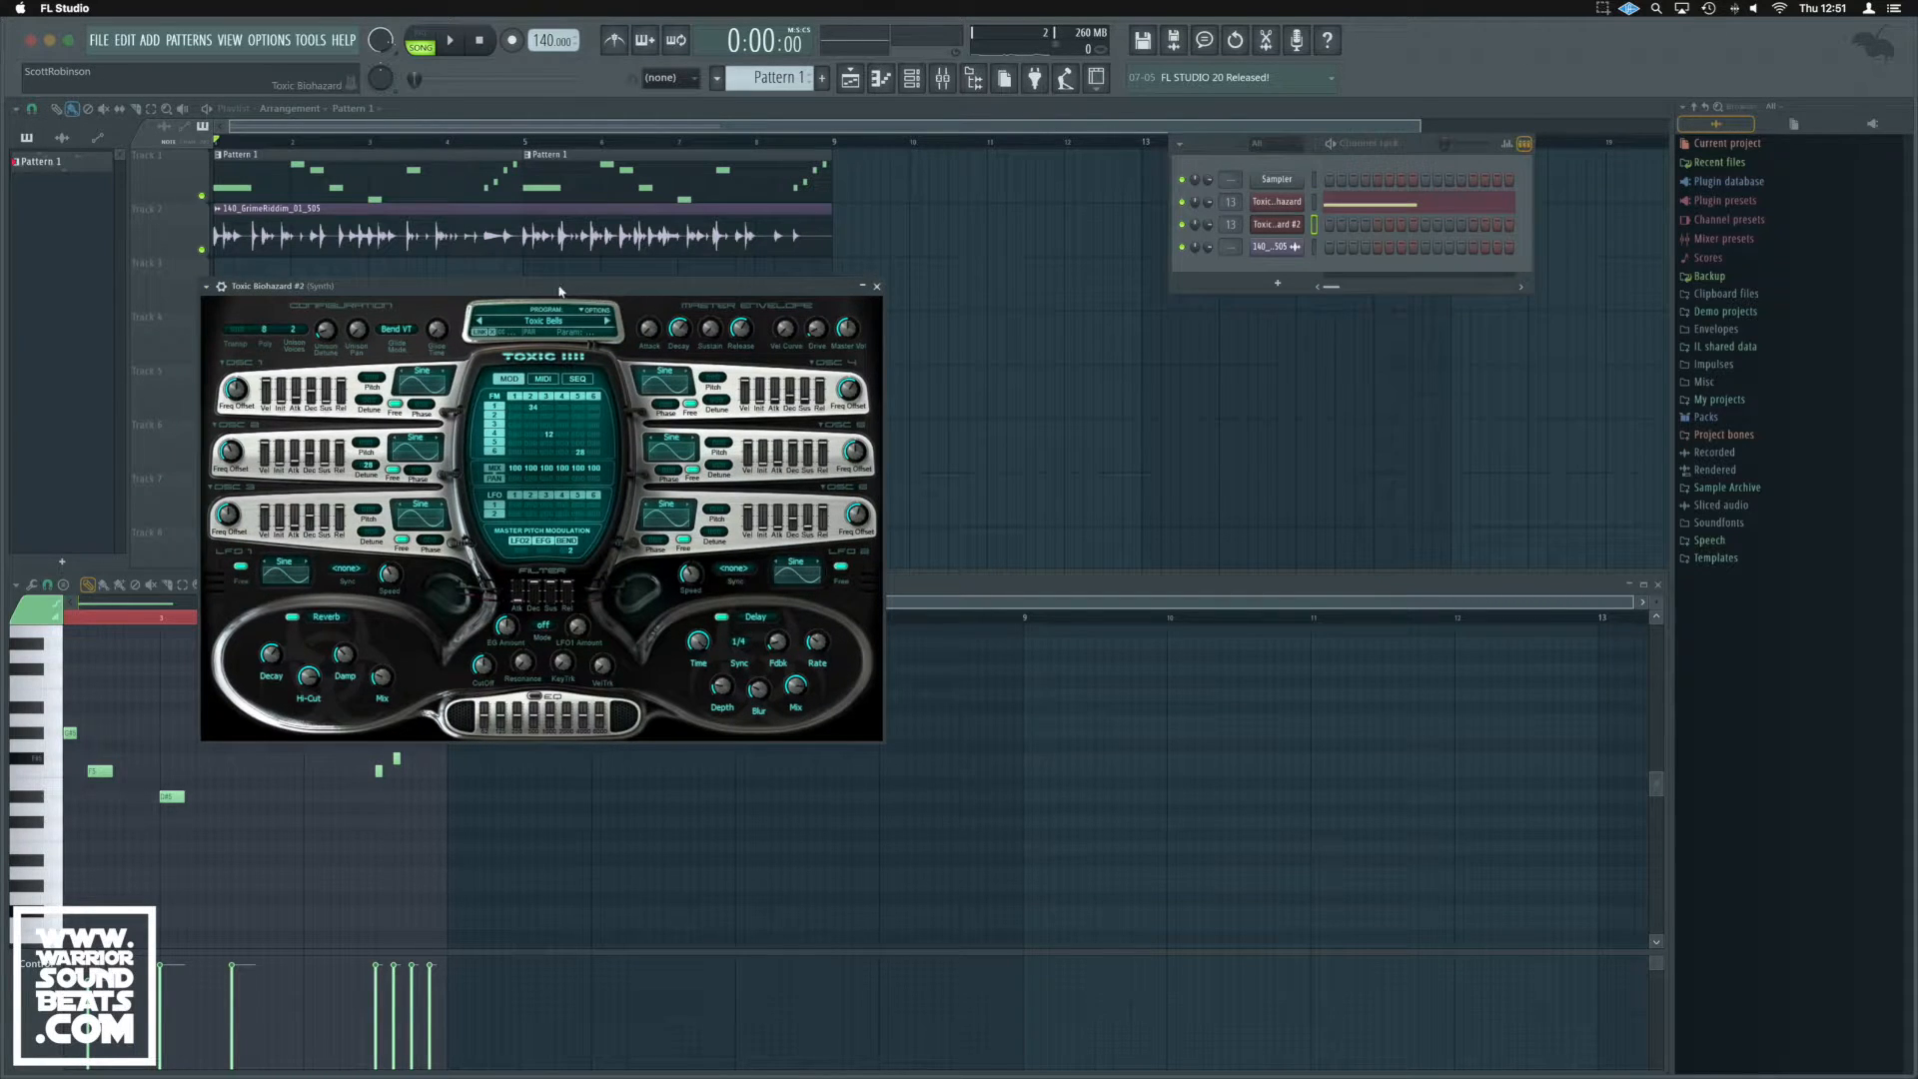
left_click_drag(513, 293, 720, 313)
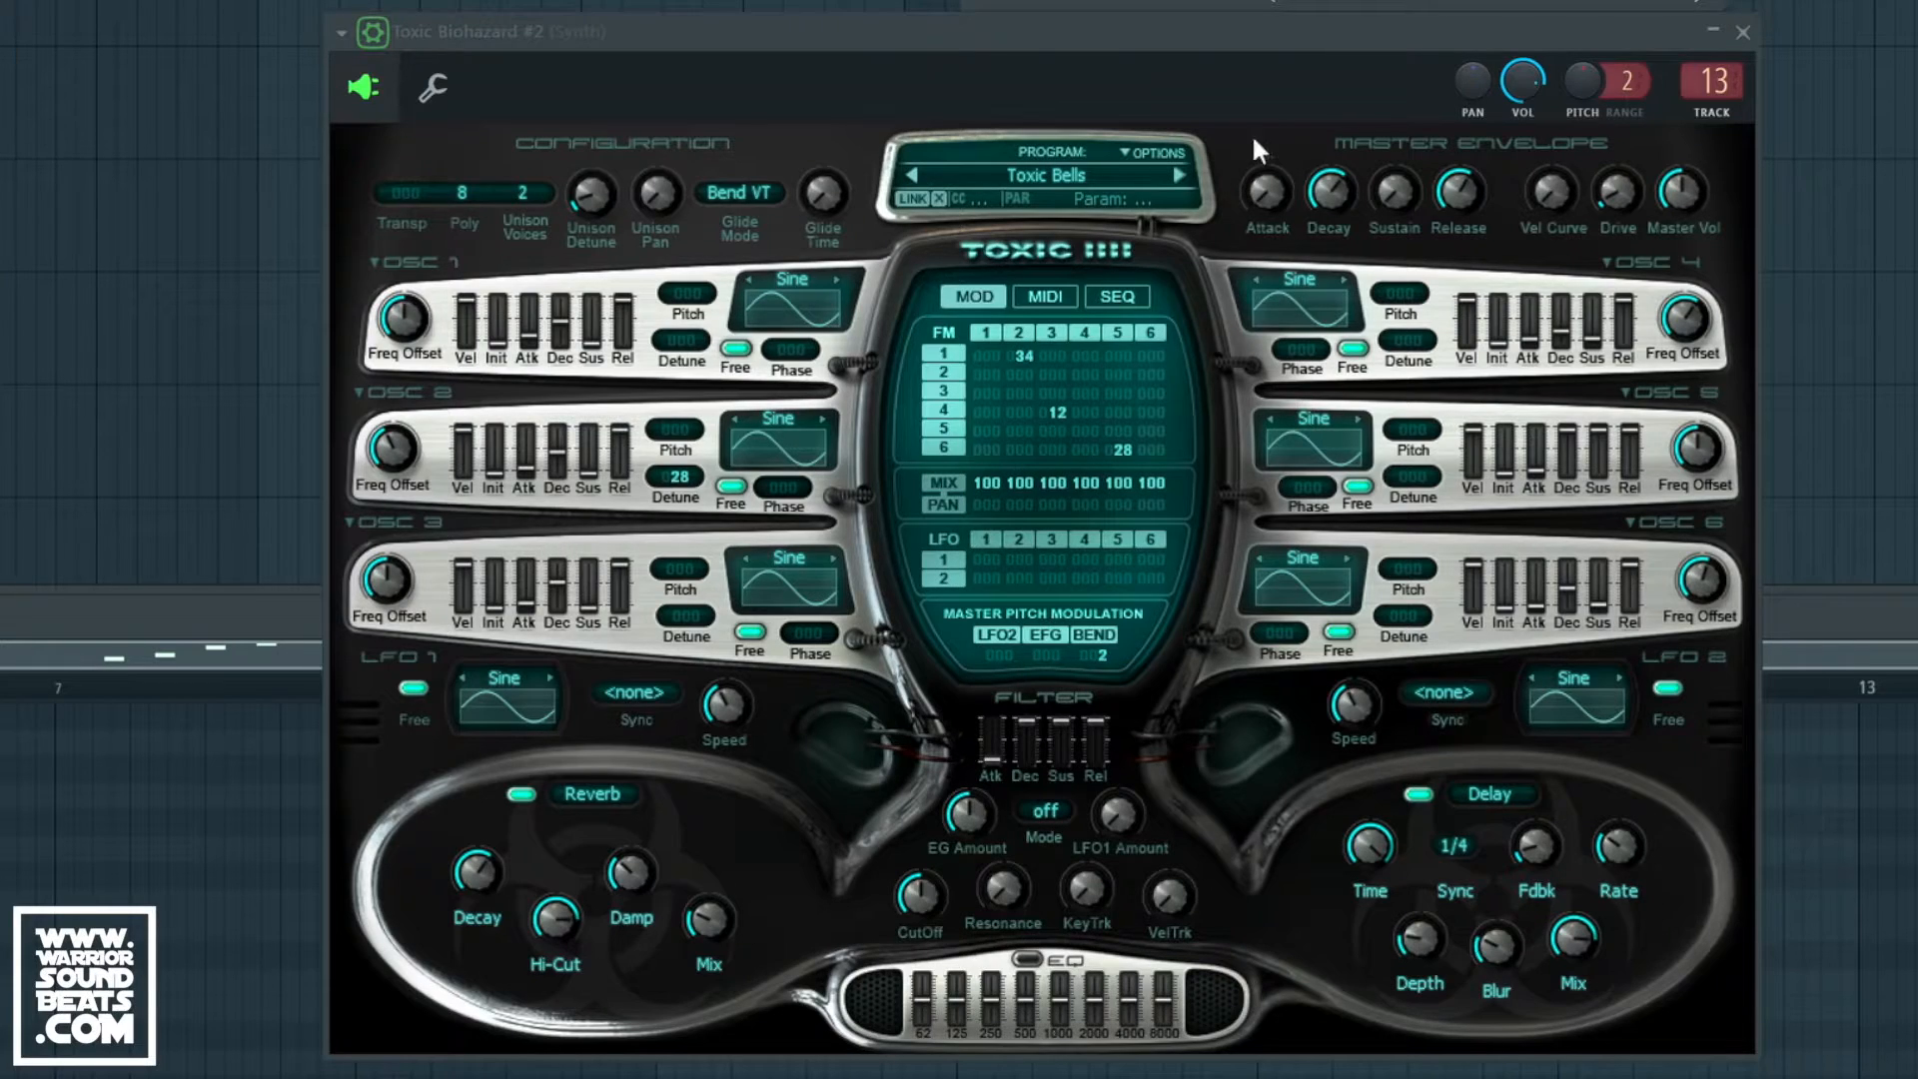
left_click_drag(1267, 45, 1188, 45)
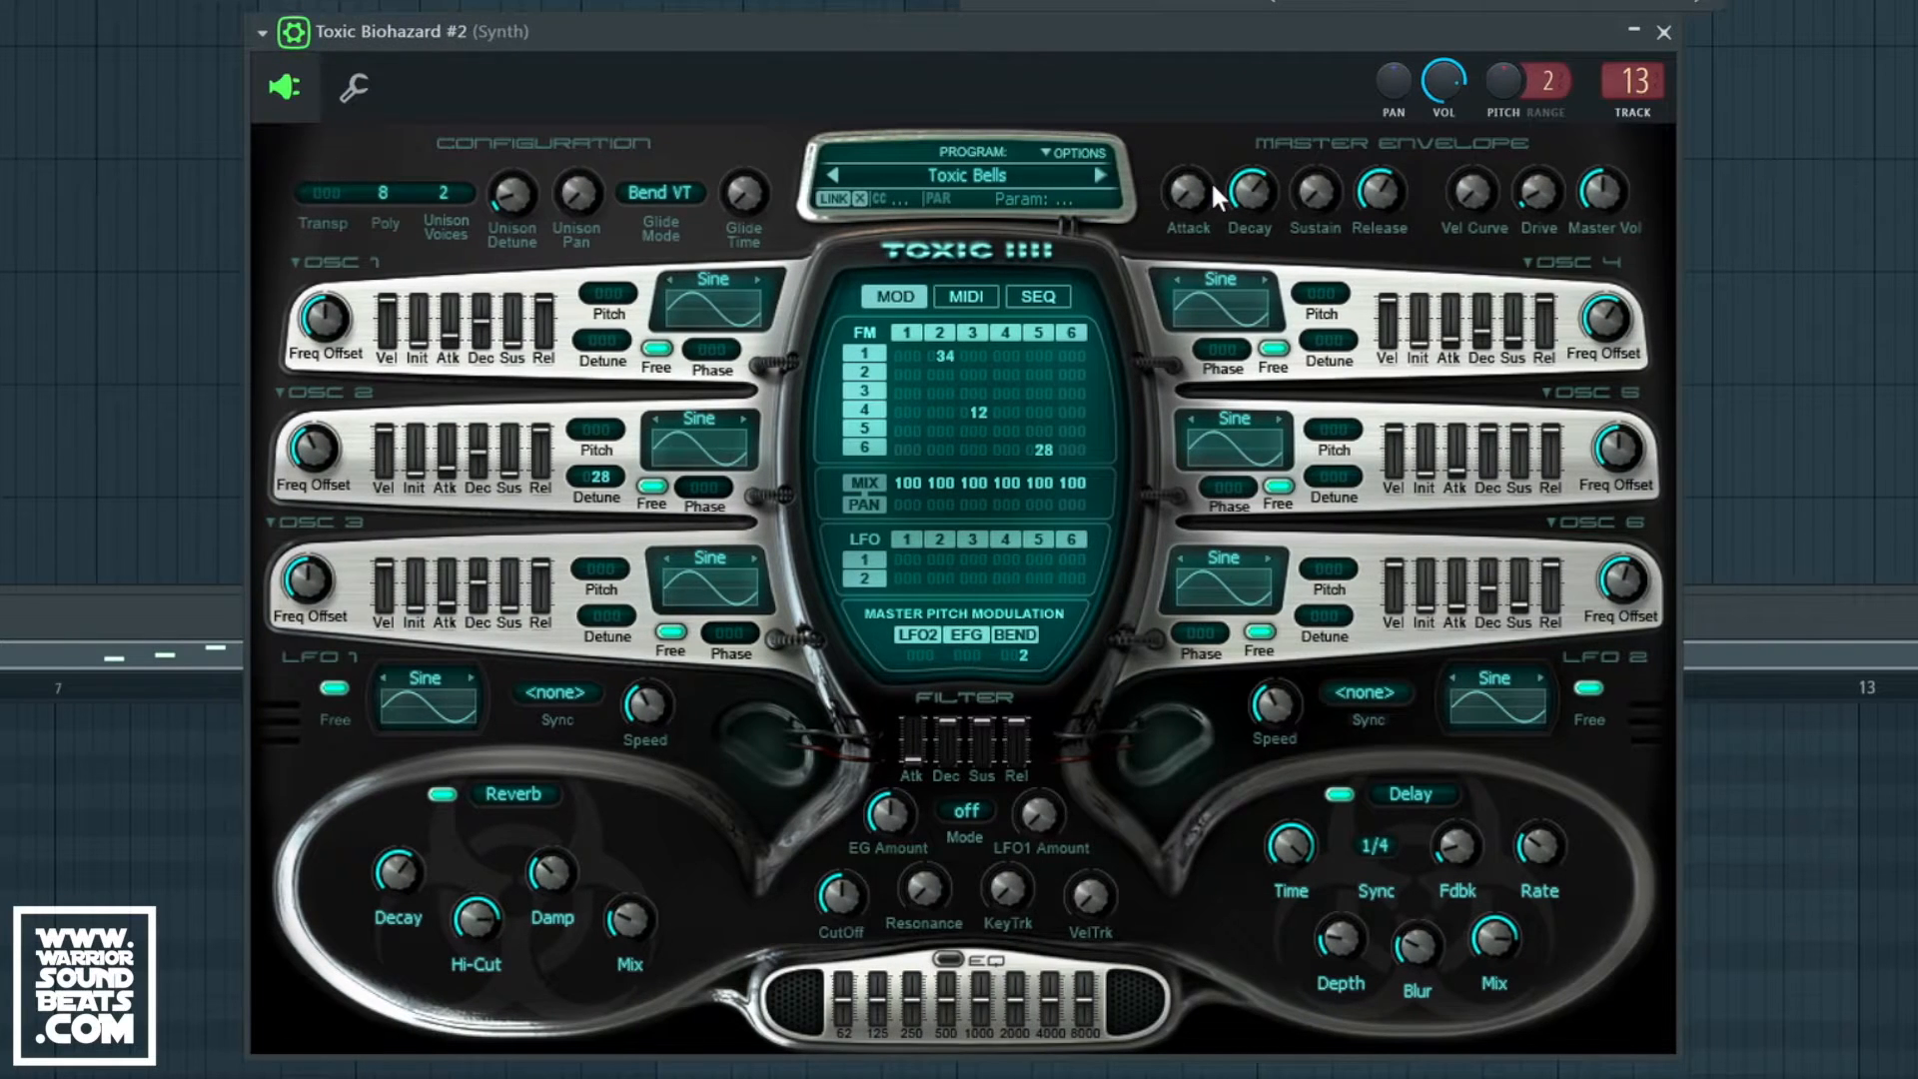
Step: Reset Toxic Biohazard #2 to a blank <noname> program from the program Options list
left_click(1047, 153)
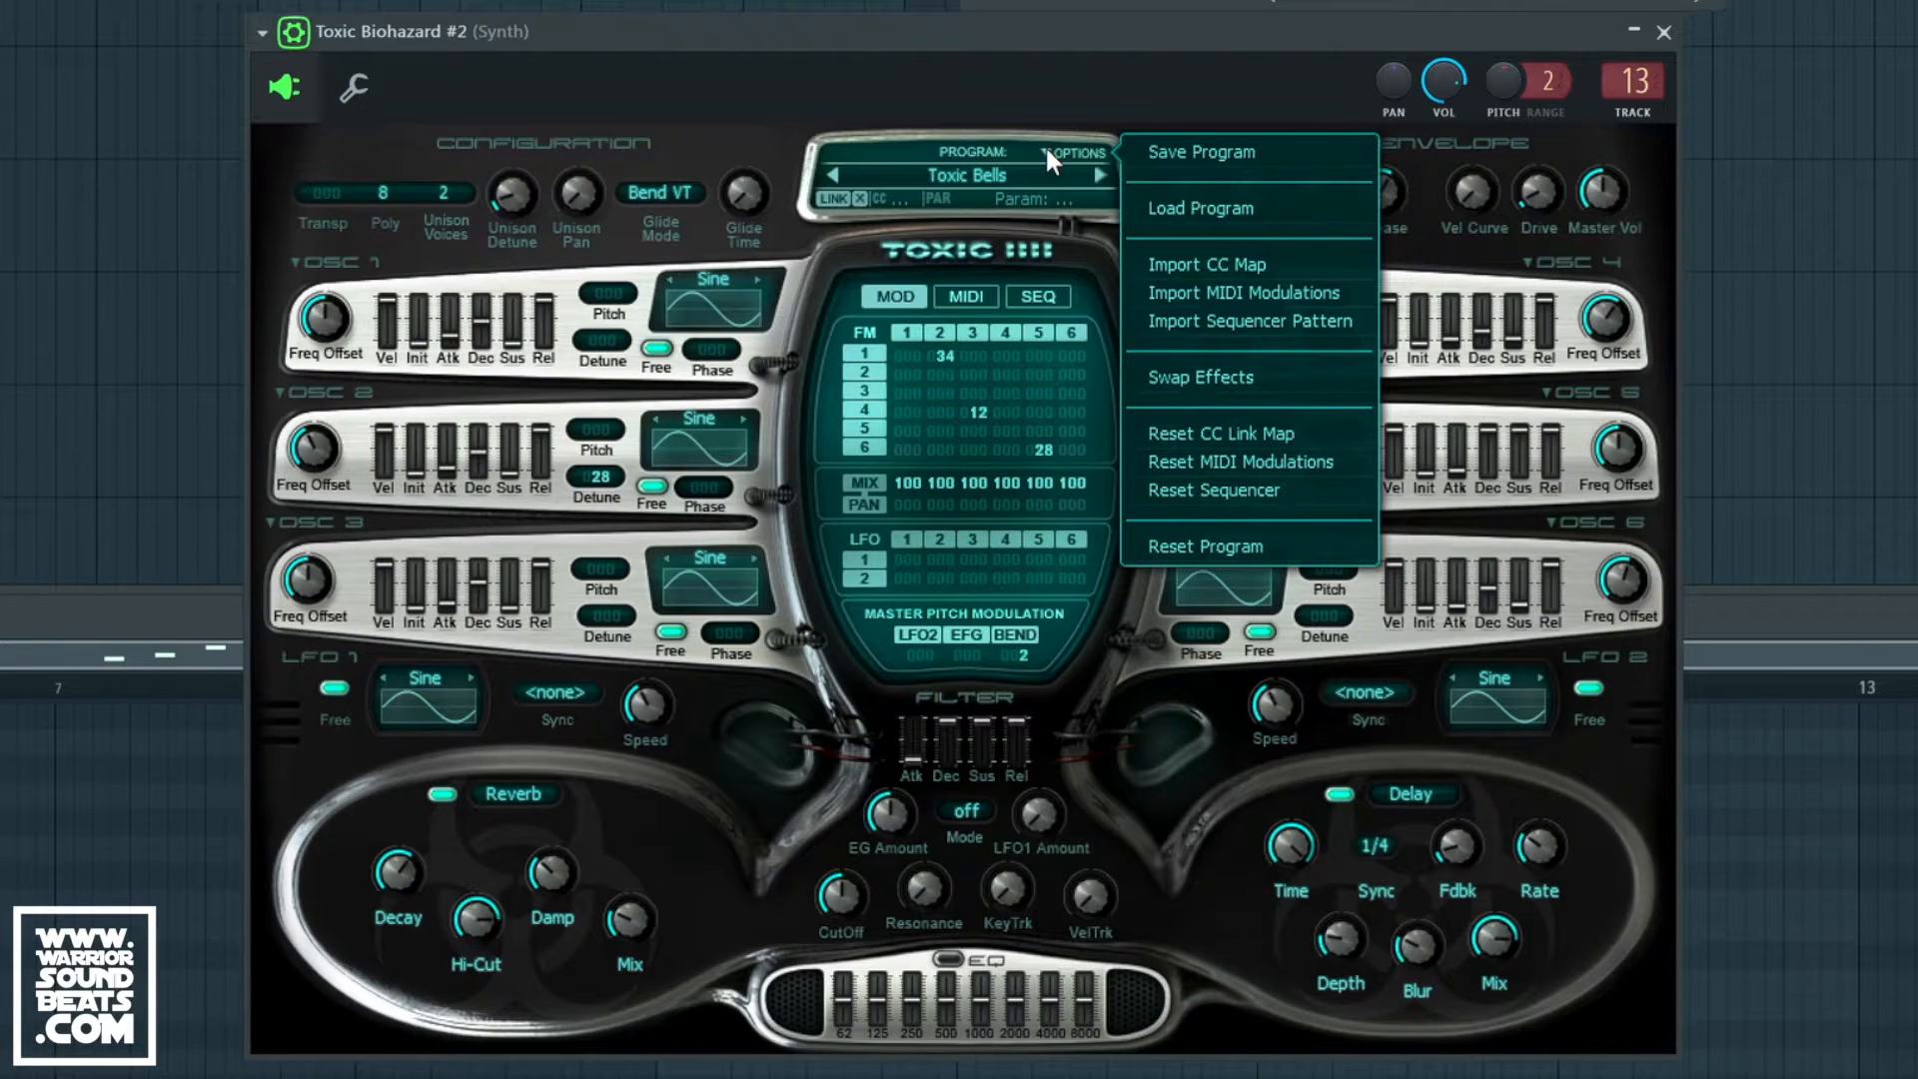
left_click(1243, 545)
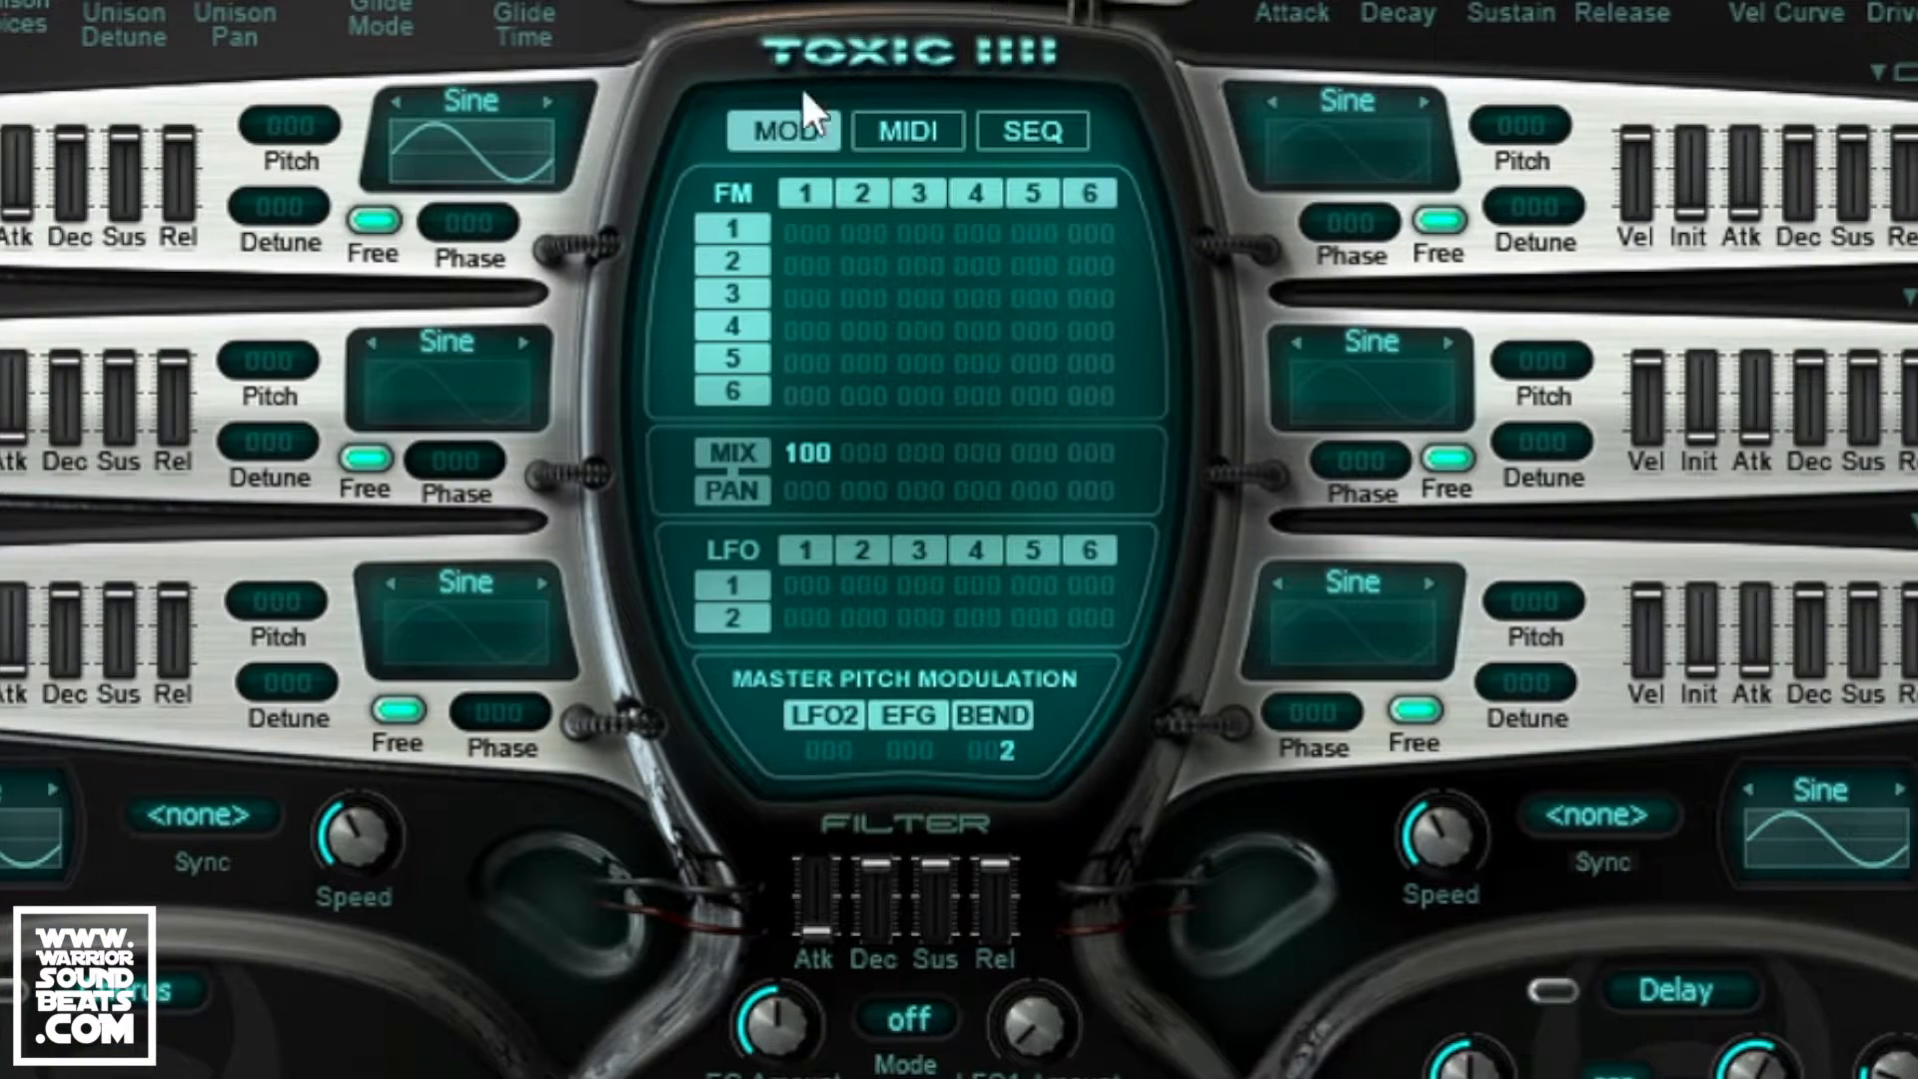
Step: Switch on sine waveforms for oscillators 2, 3, 4, 5 and 6
left_click(447, 384)
left_click(1362, 168)
left_click(1319, 415)
left_click(468, 626)
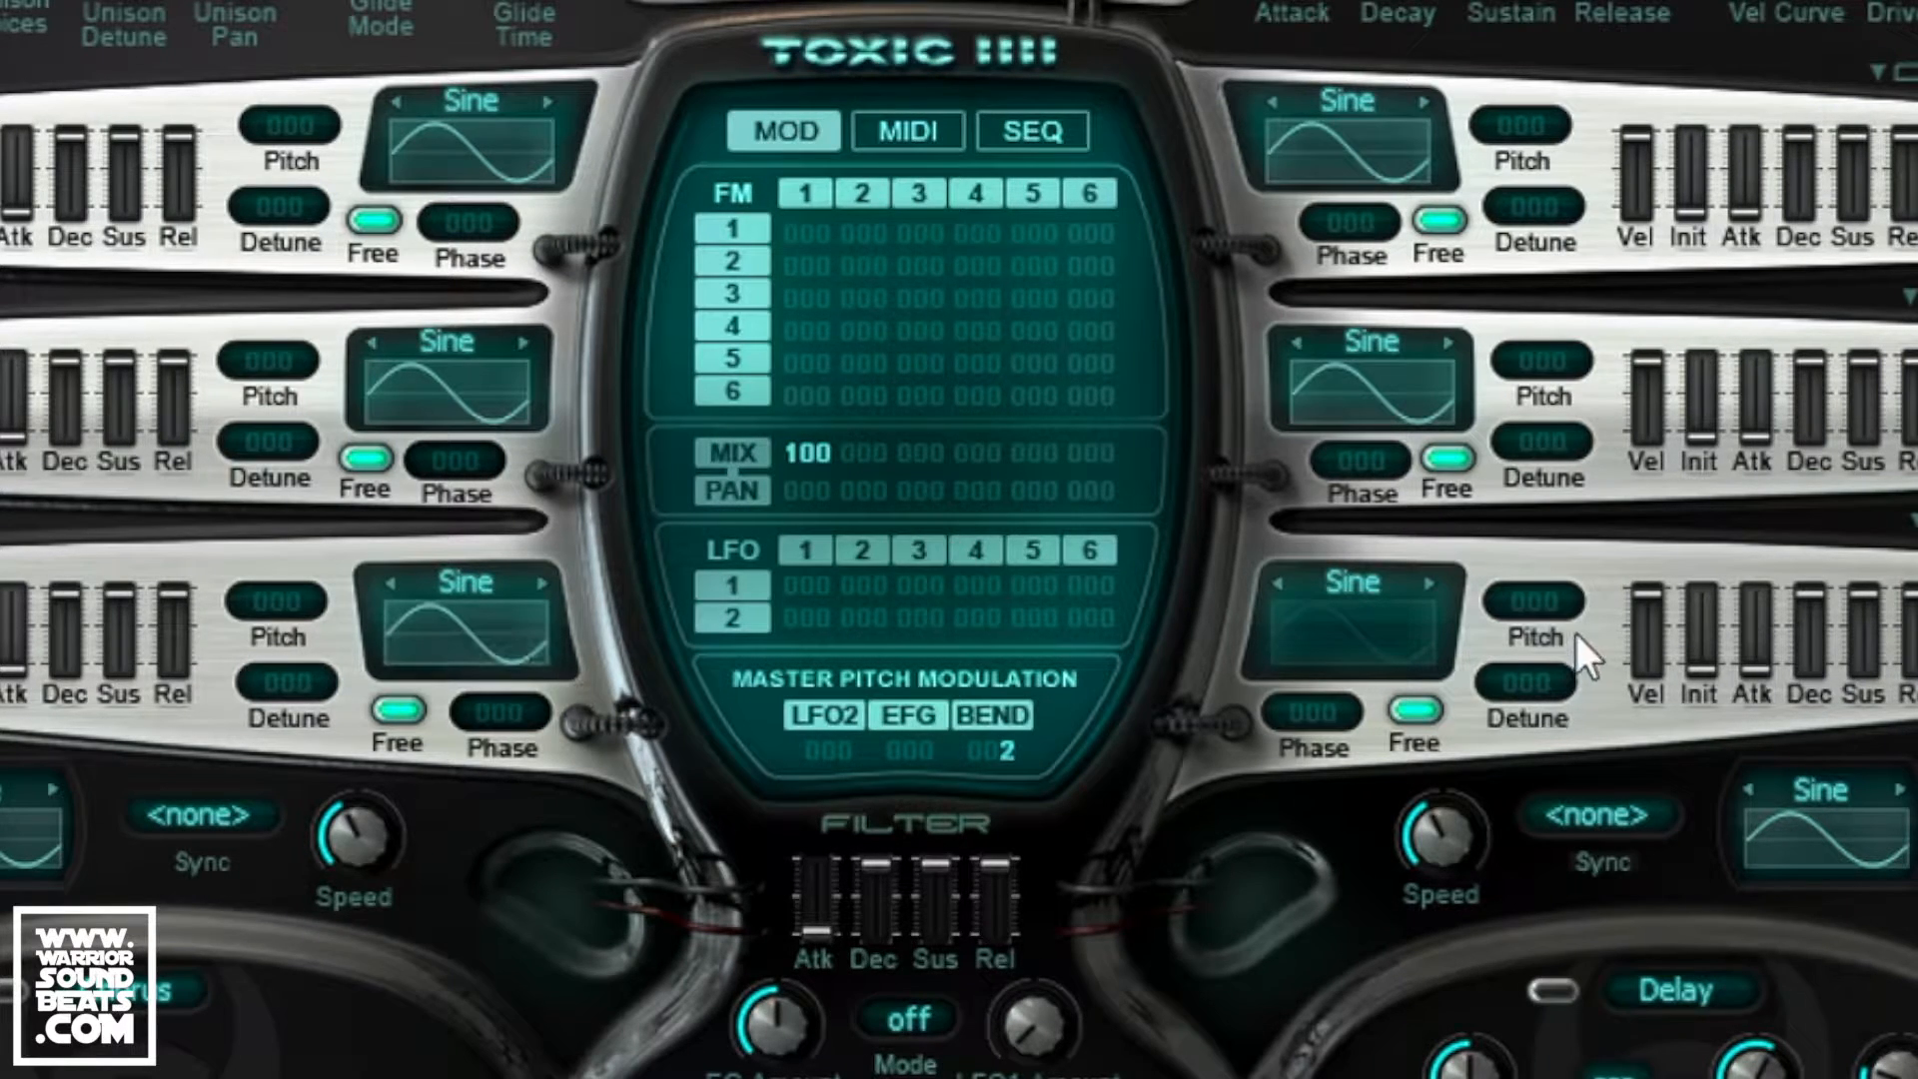
left_click(1323, 630)
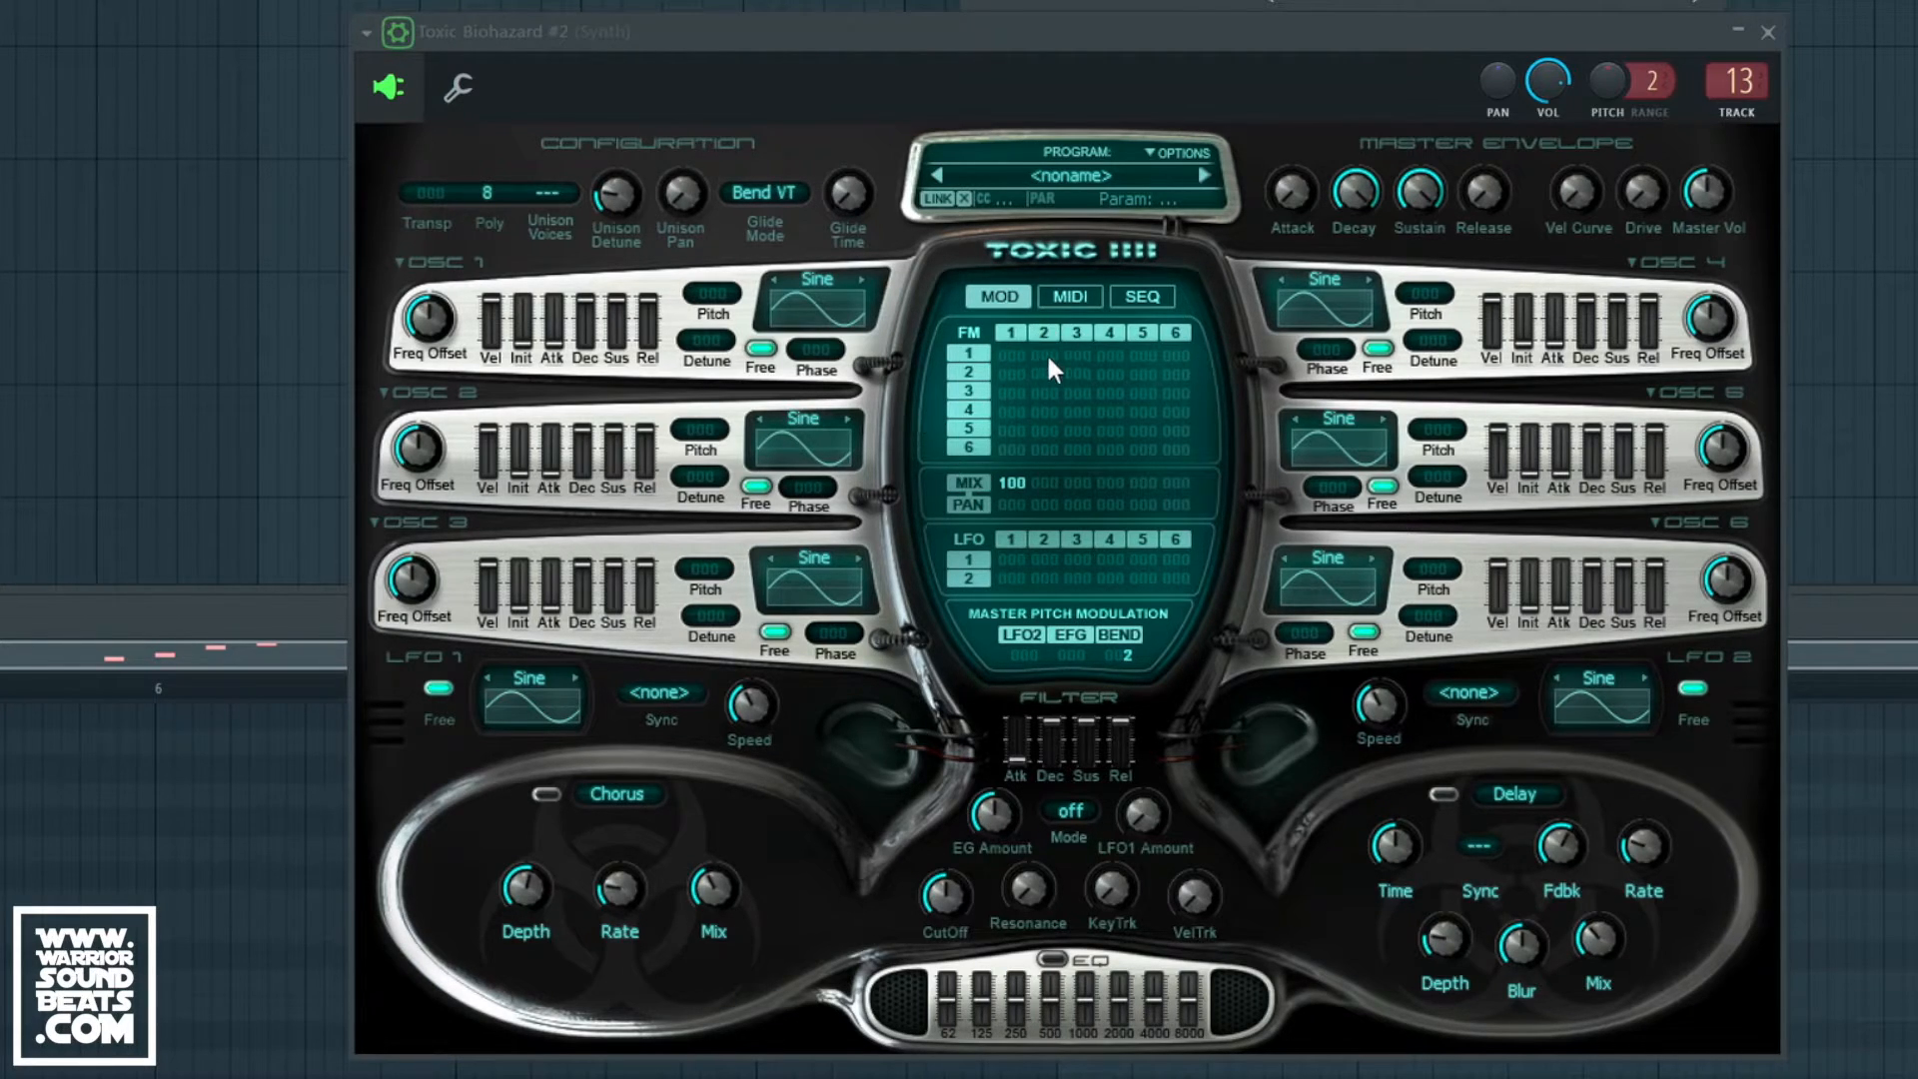
Step: Set FM amounts of 34 for 1→2, 12 for 3→4 and 25 for 5→6, and raise oscillator 2's mix
left_click_drag(1045, 351, 1045, 335)
left_click_drag(911, 202, 911, 148)
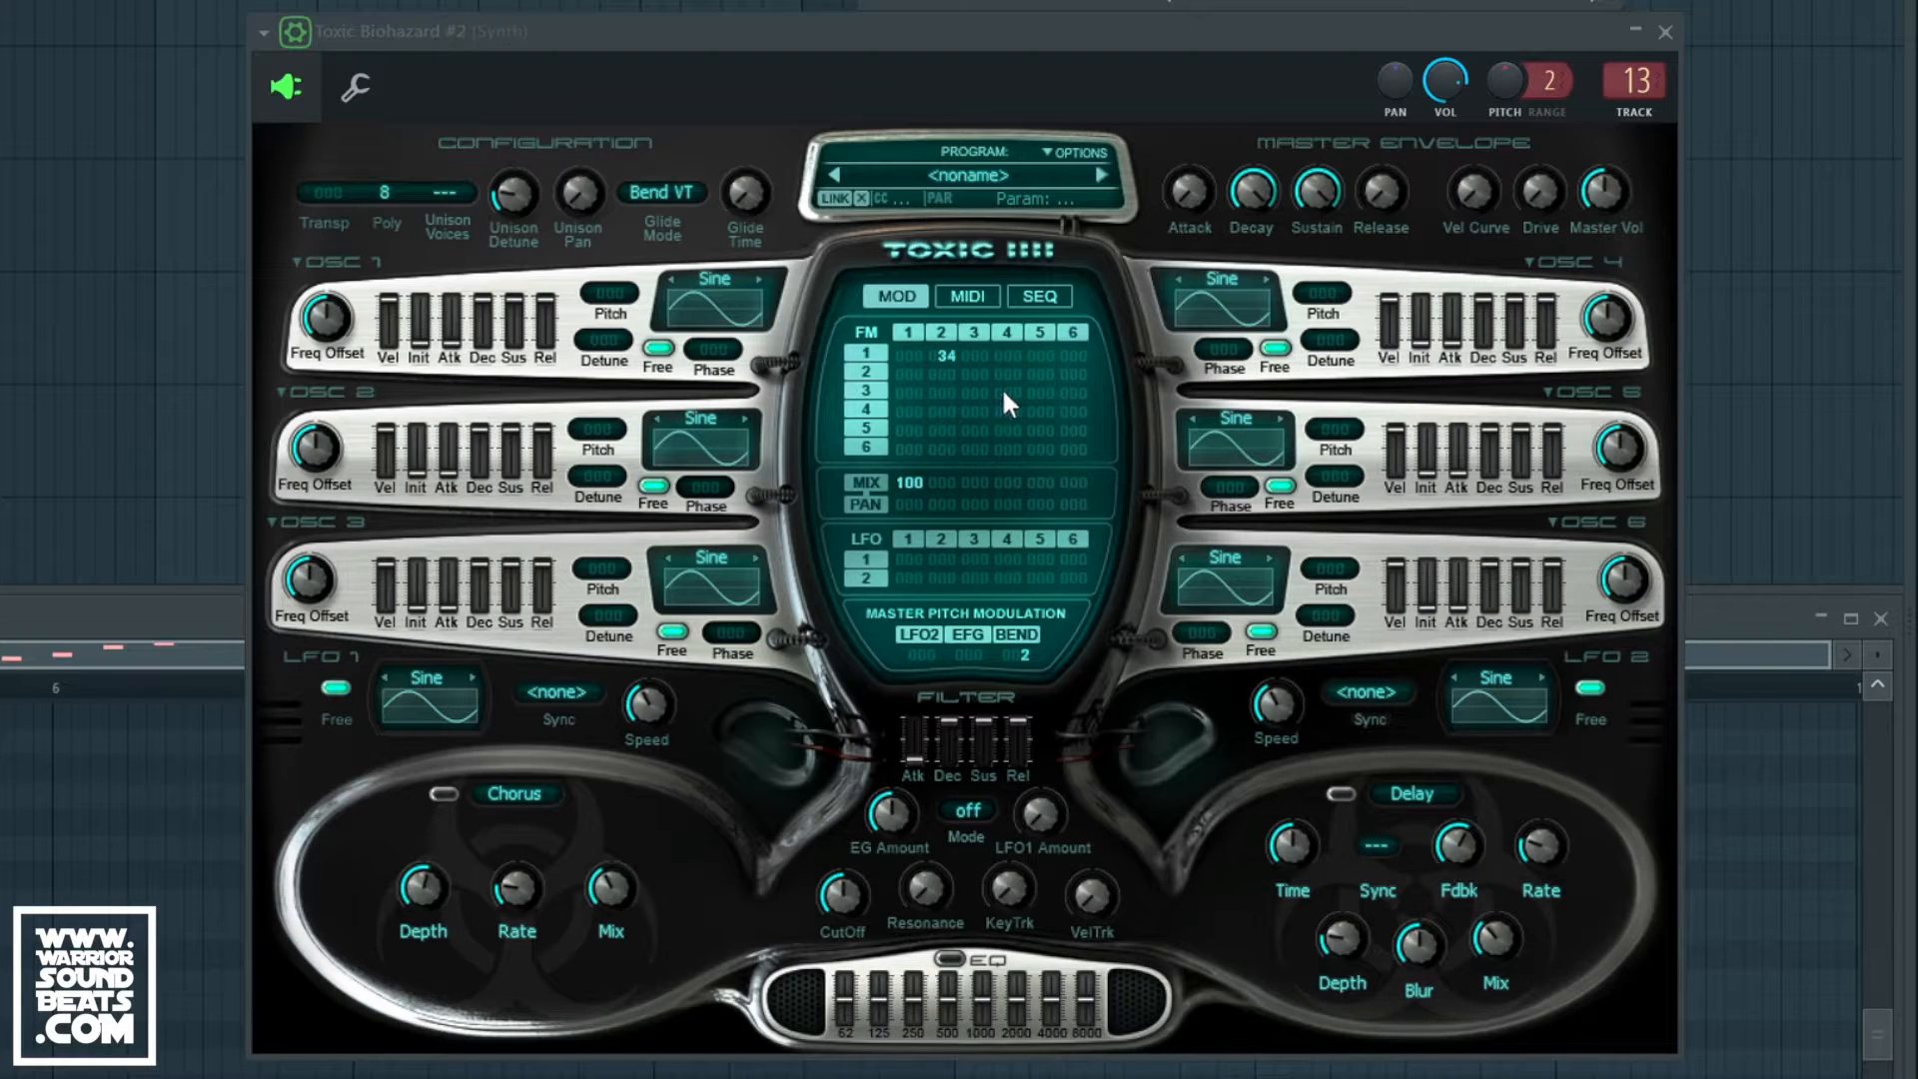
left_click_drag(1005, 390, 1017, 384)
left_click_drag(1073, 428, 1072, 420)
left_click_drag(1073, 420, 1073, 413)
left_click_drag(939, 490, 1086, 417)
Step: Lower oscillator 1's sustain slightly and drop sustain to zero on oscillators 3 to 6
left_click(514, 311)
left_click_drag(514, 312, 515, 330)
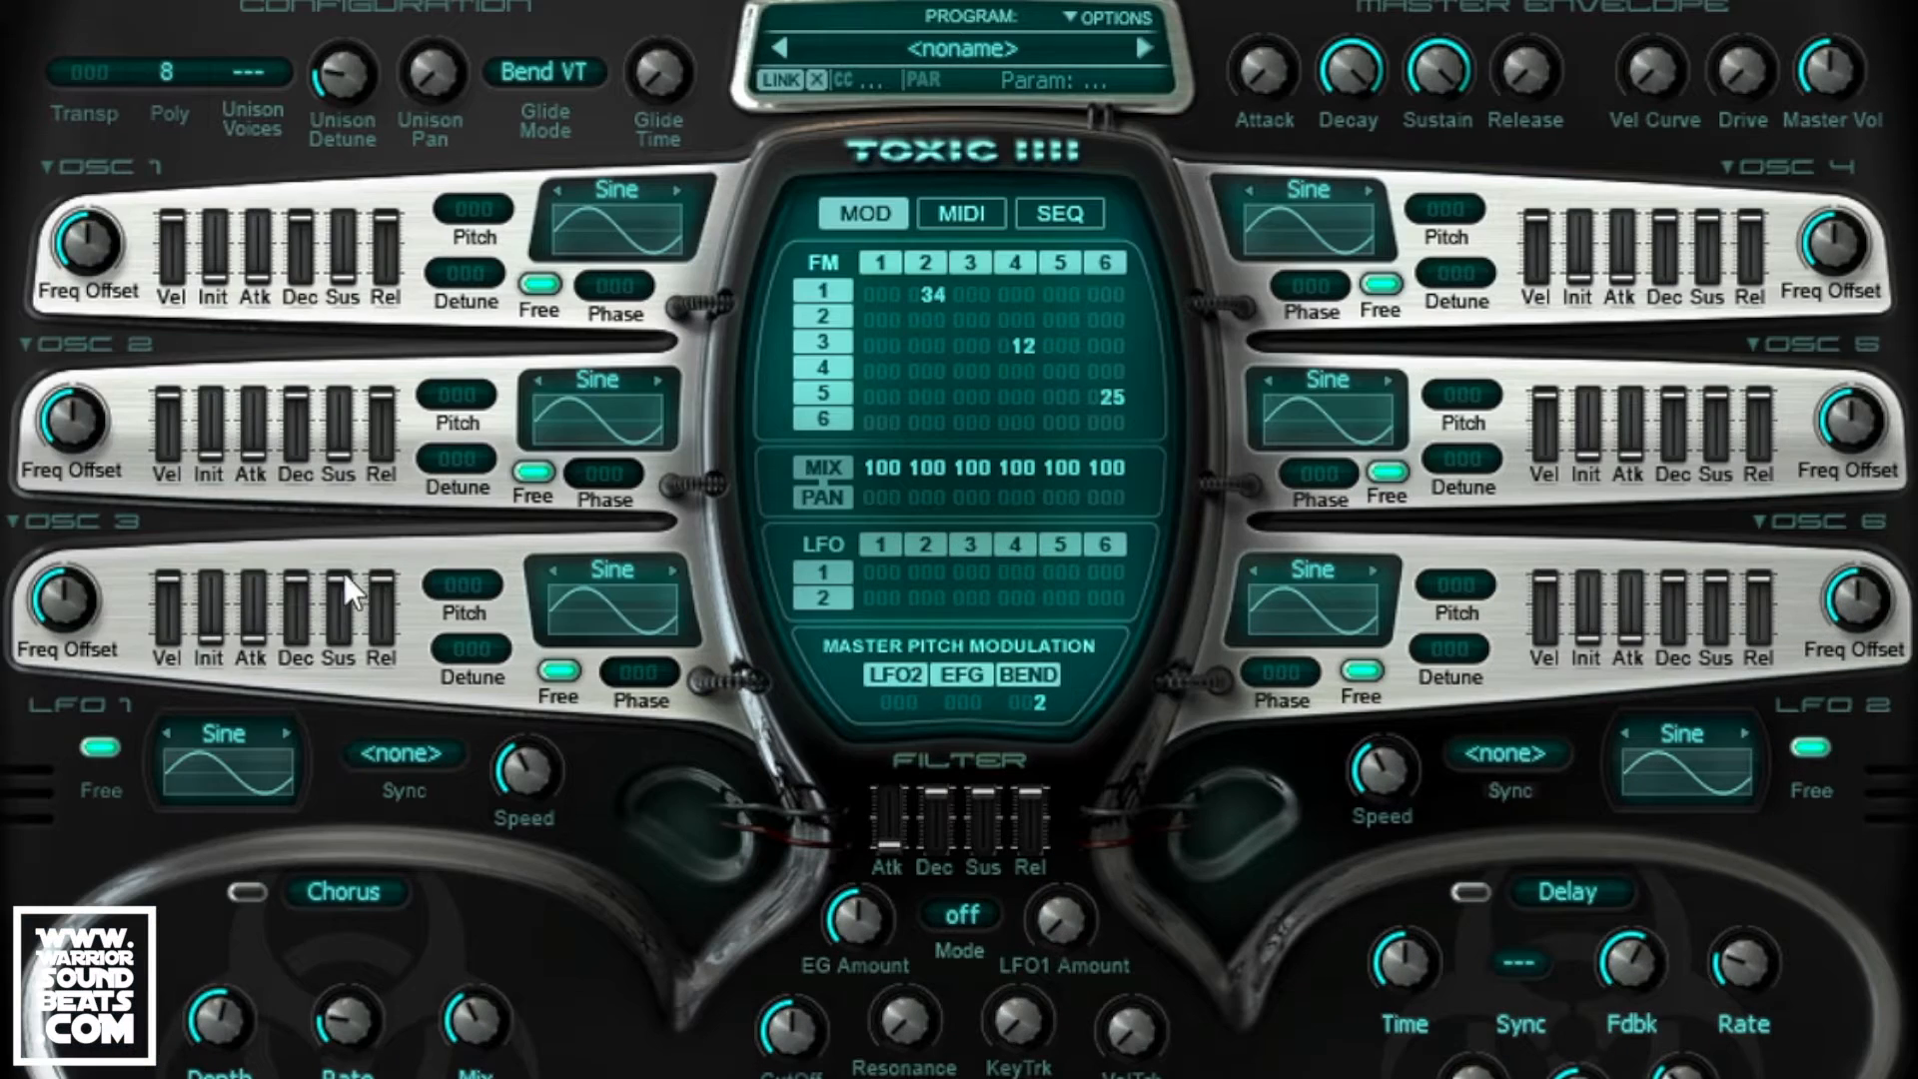
left_click_drag(341, 581, 342, 645)
left_click_drag(1711, 212, 1711, 258)
left_click_drag(1716, 392, 1716, 454)
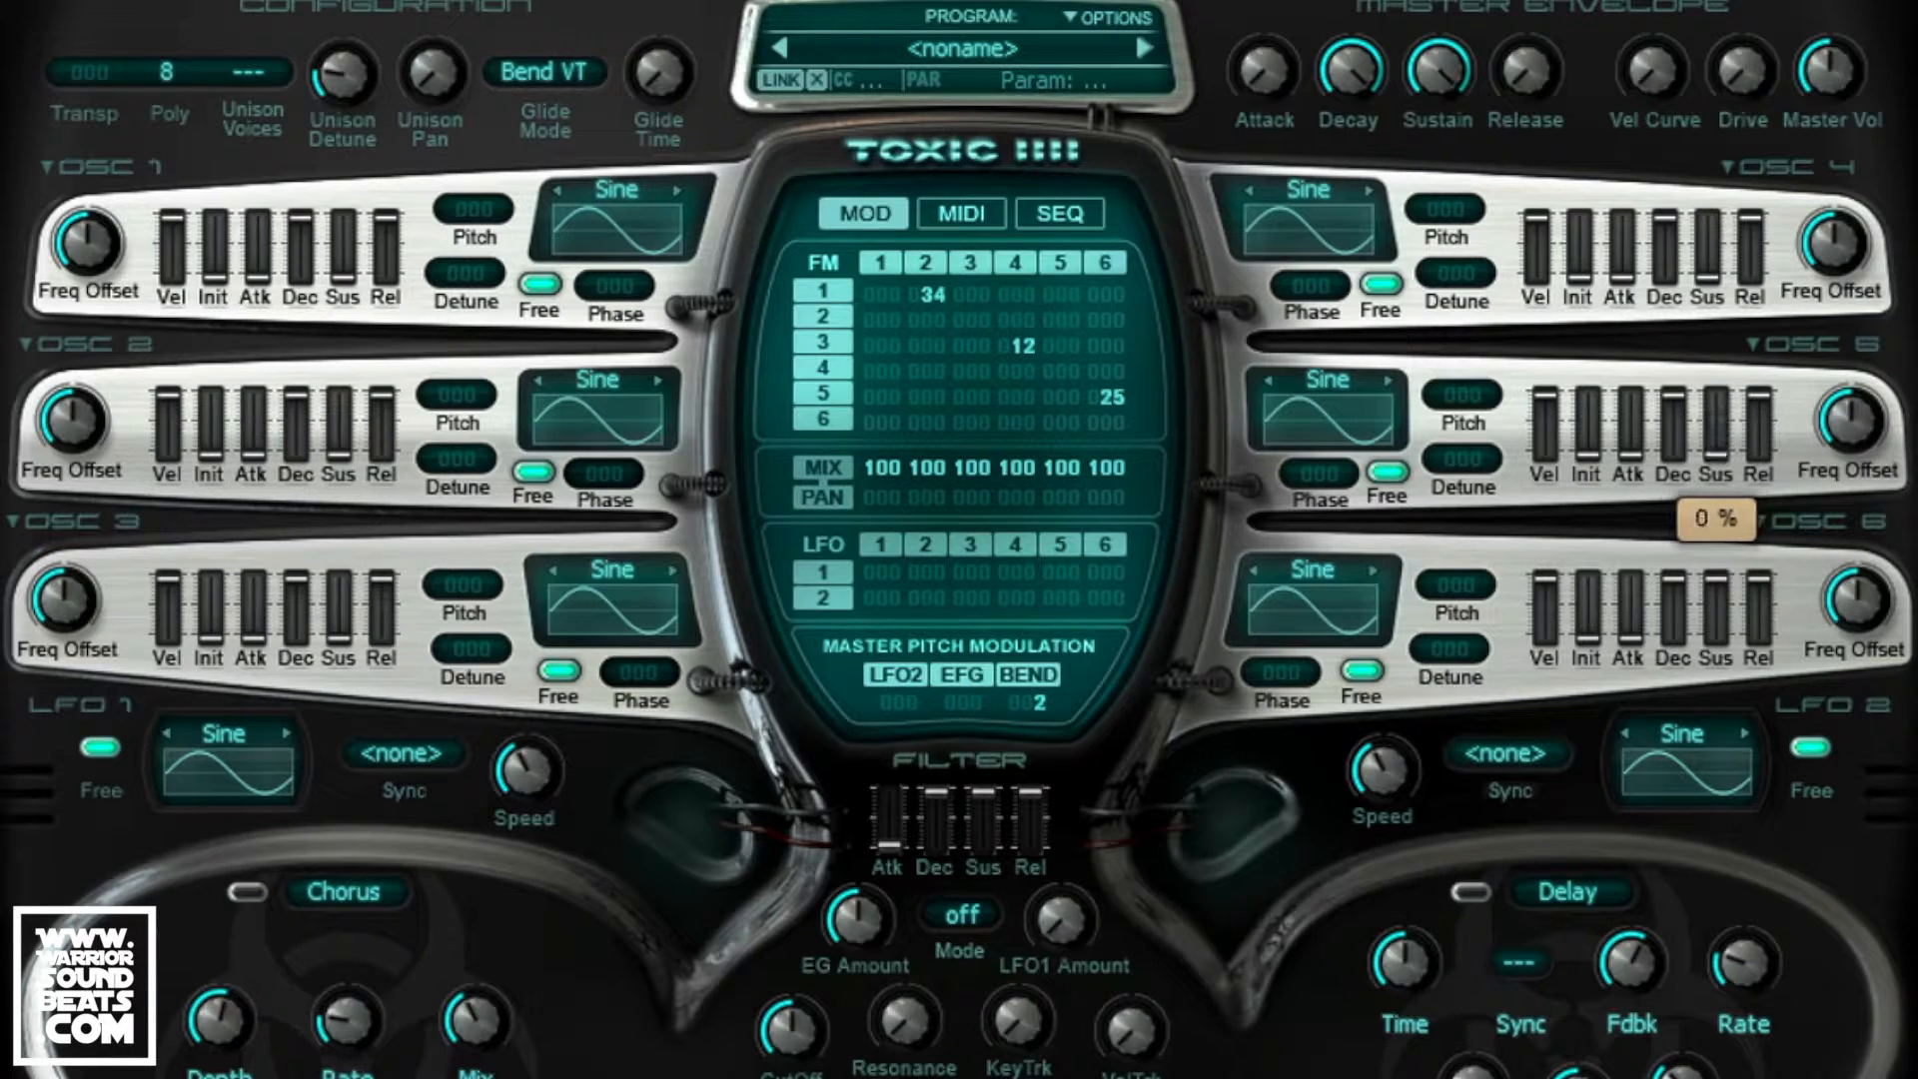
left_click_drag(1722, 584, 1722, 644)
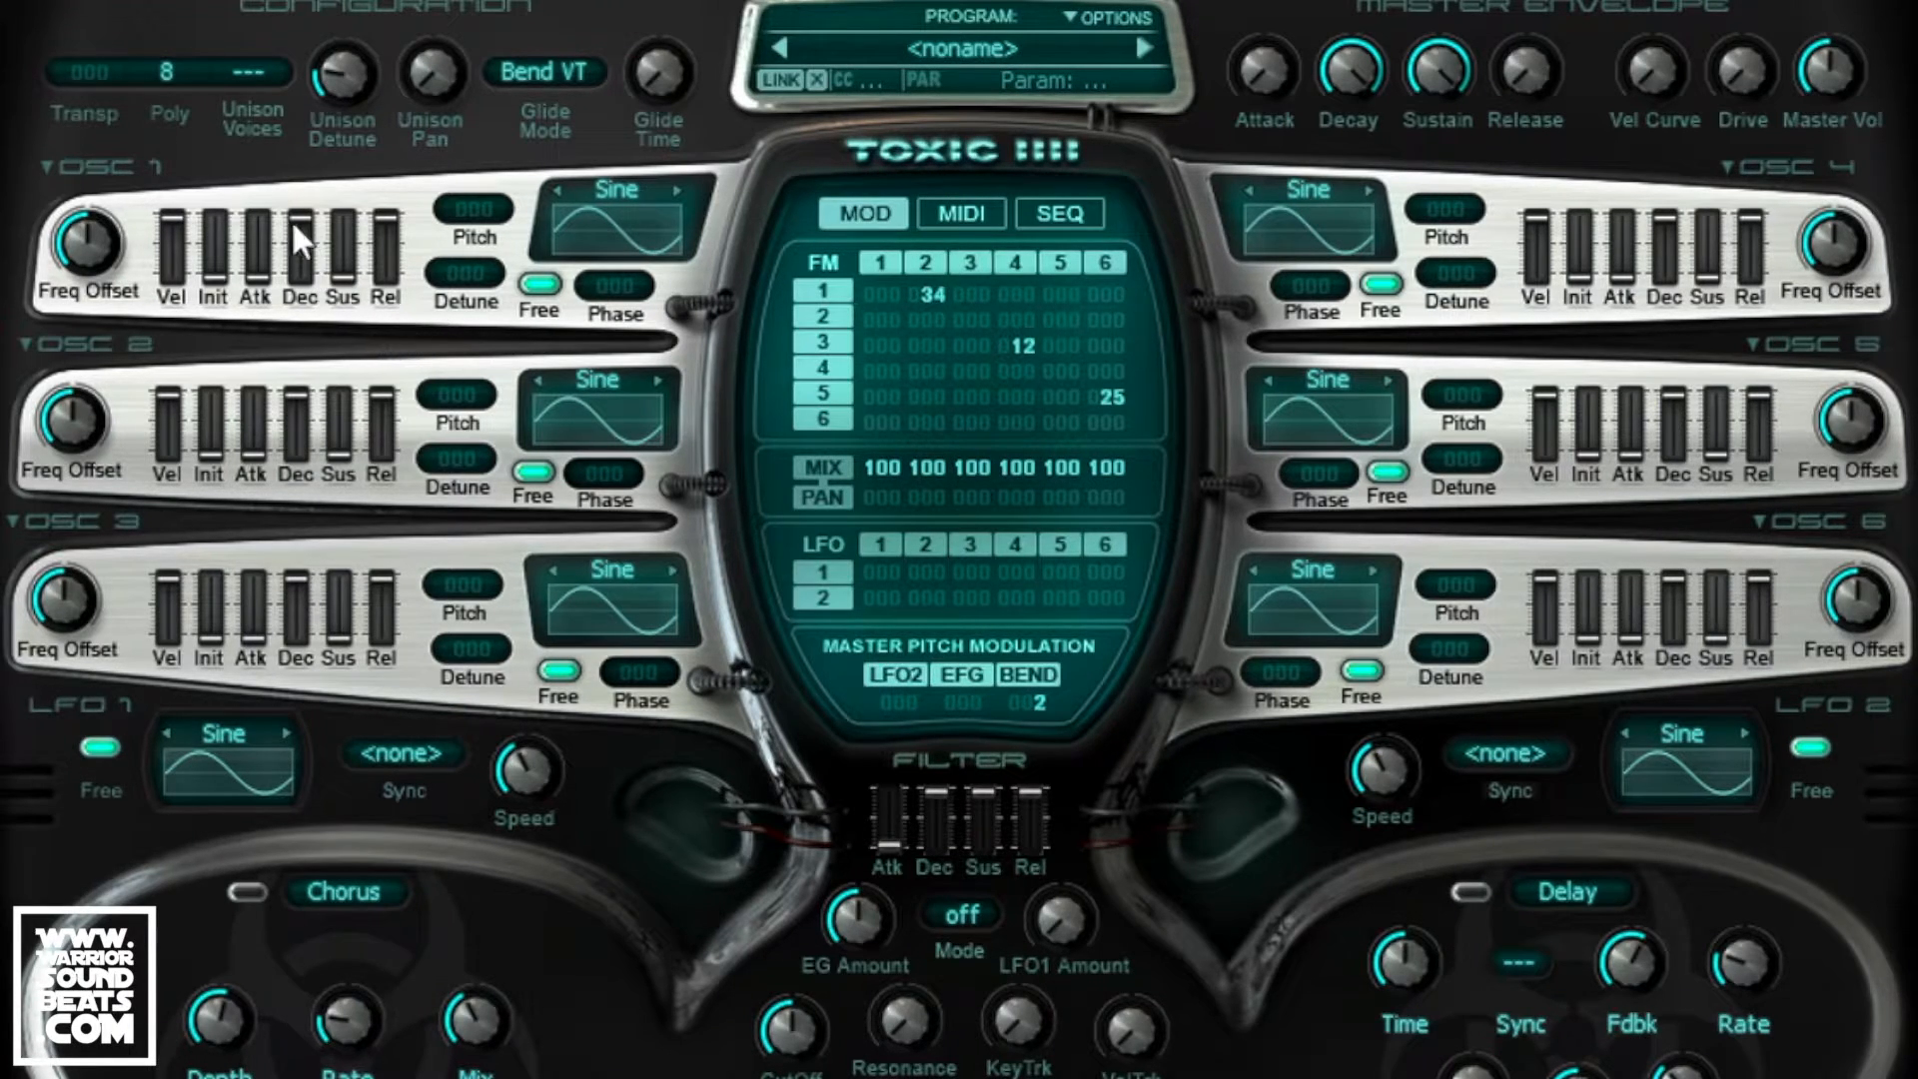
Step: Shorten all six oscillator decays (osc 1 ~4.7 s, osc 2 ~3.1 s) and lower oscillator 2's offset slightly
left_click_drag(297, 218, 287, 250)
left_click_drag(296, 417, 297, 420)
left_click_drag(296, 614, 296, 621)
left_click_drag(1664, 216, 1664, 232)
left_click_drag(1673, 398, 1674, 419)
left_click_drag(1673, 577, 1673, 599)
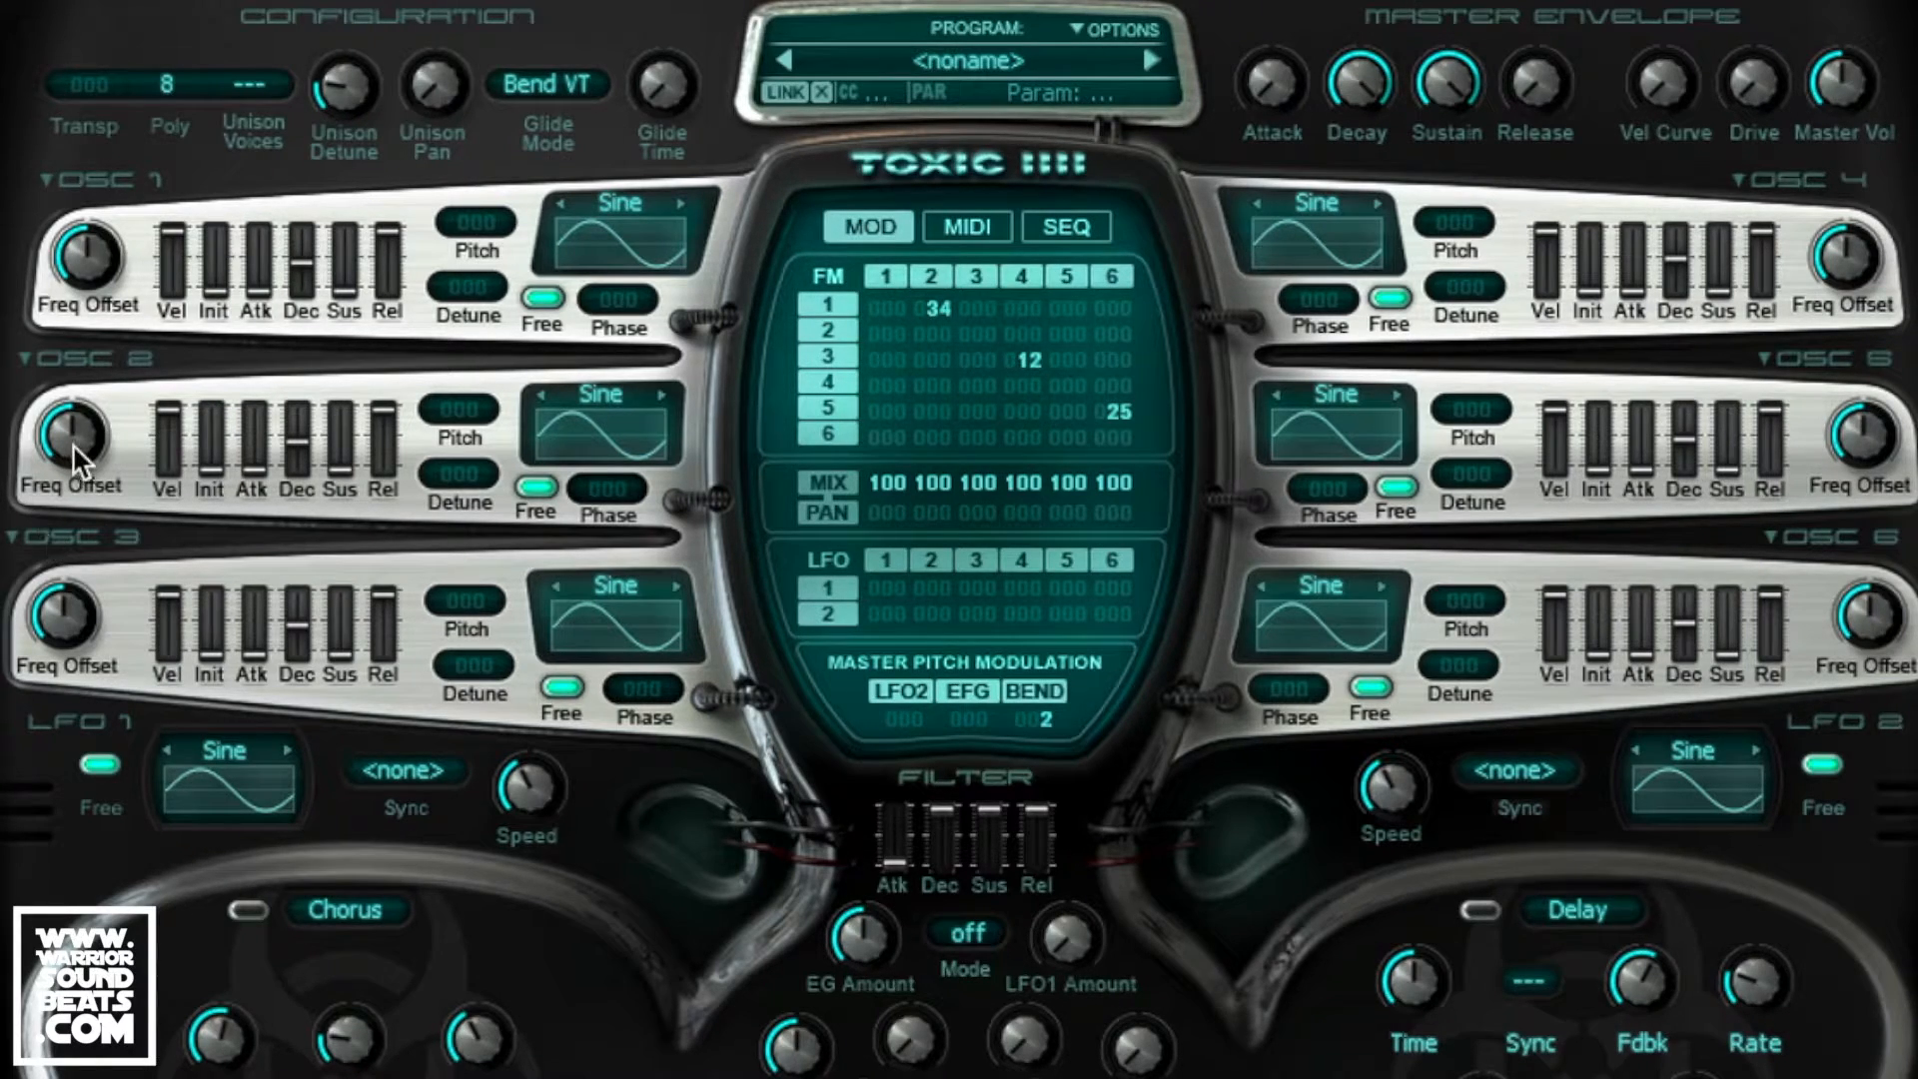
mouse_move(74, 442)
left_mouse_down()
mouse_move(74, 493)
mouse_move(88, 440)
left_mouse_up()
Step: Set frequency offsets: oscillator 1 about -0.87 Hz, 2 at -0.42 Hz, 4 at 0.99 Hz, 6 at 96.72 Hz
left_click_drag(81, 435, 80, 425)
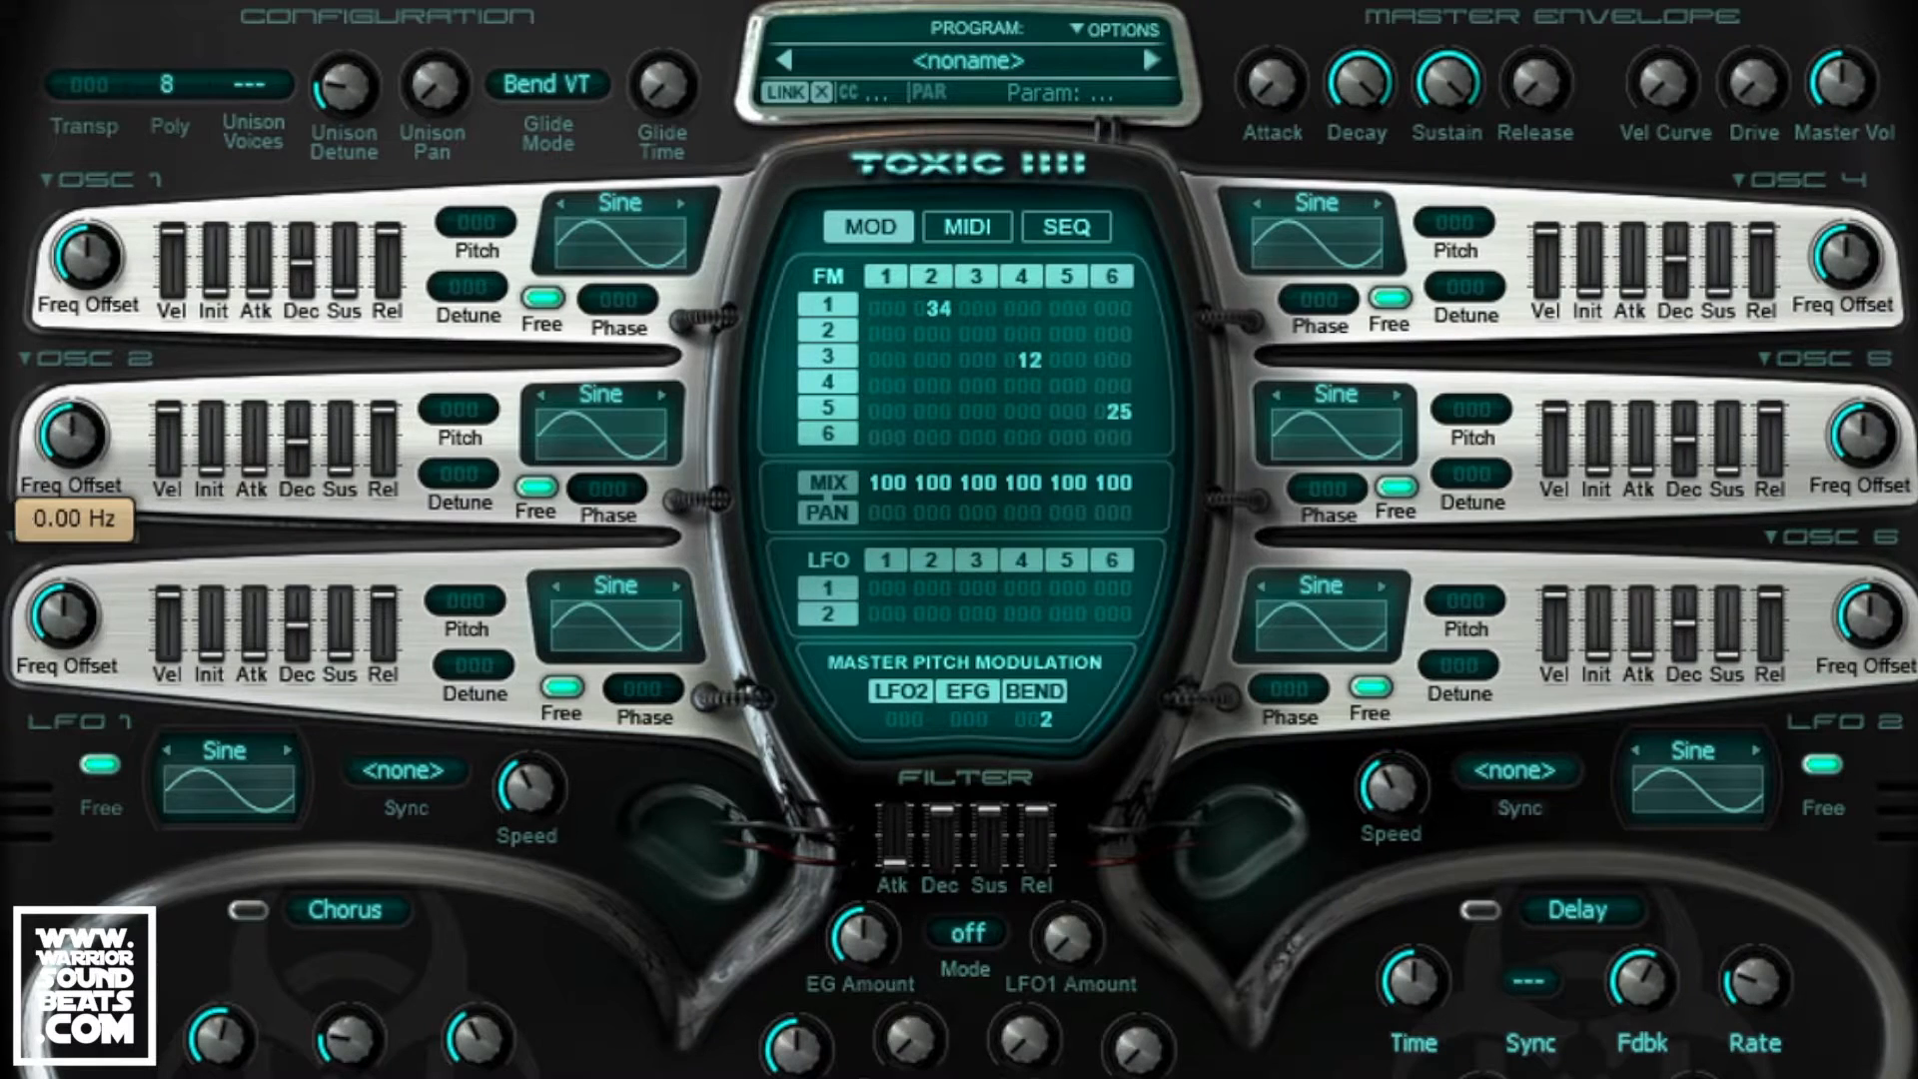
left_click(80, 262)
mouse_move(80, 261)
left_mouse_down()
mouse_move(80, 280)
mouse_move(92, 266)
left_mouse_up()
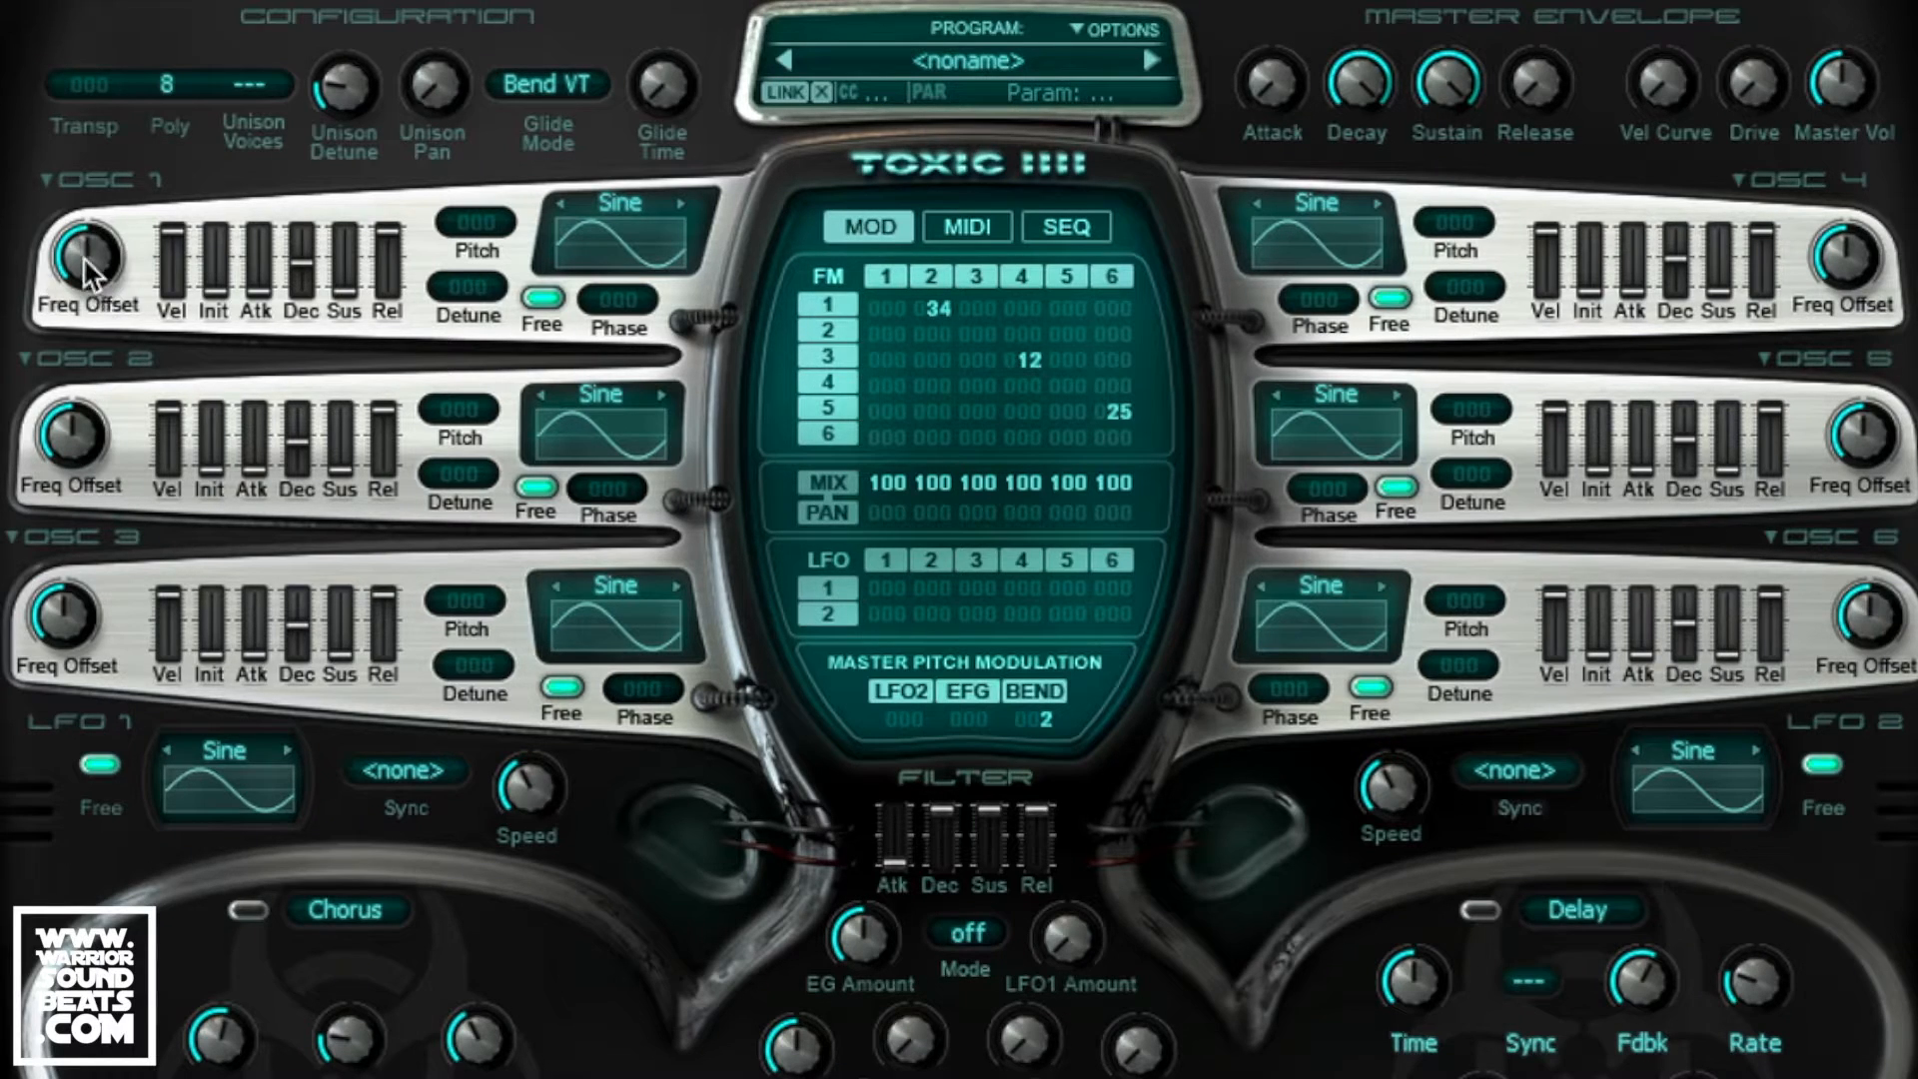
mouse_move(76, 439)
left_mouse_down()
mouse_move(76, 455)
mouse_move(71, 437)
left_mouse_up()
left_click_drag(1838, 267, 1848, 261)
left_click_drag(1860, 625, 1880, 619)
left_click_drag(1880, 619, 1873, 627)
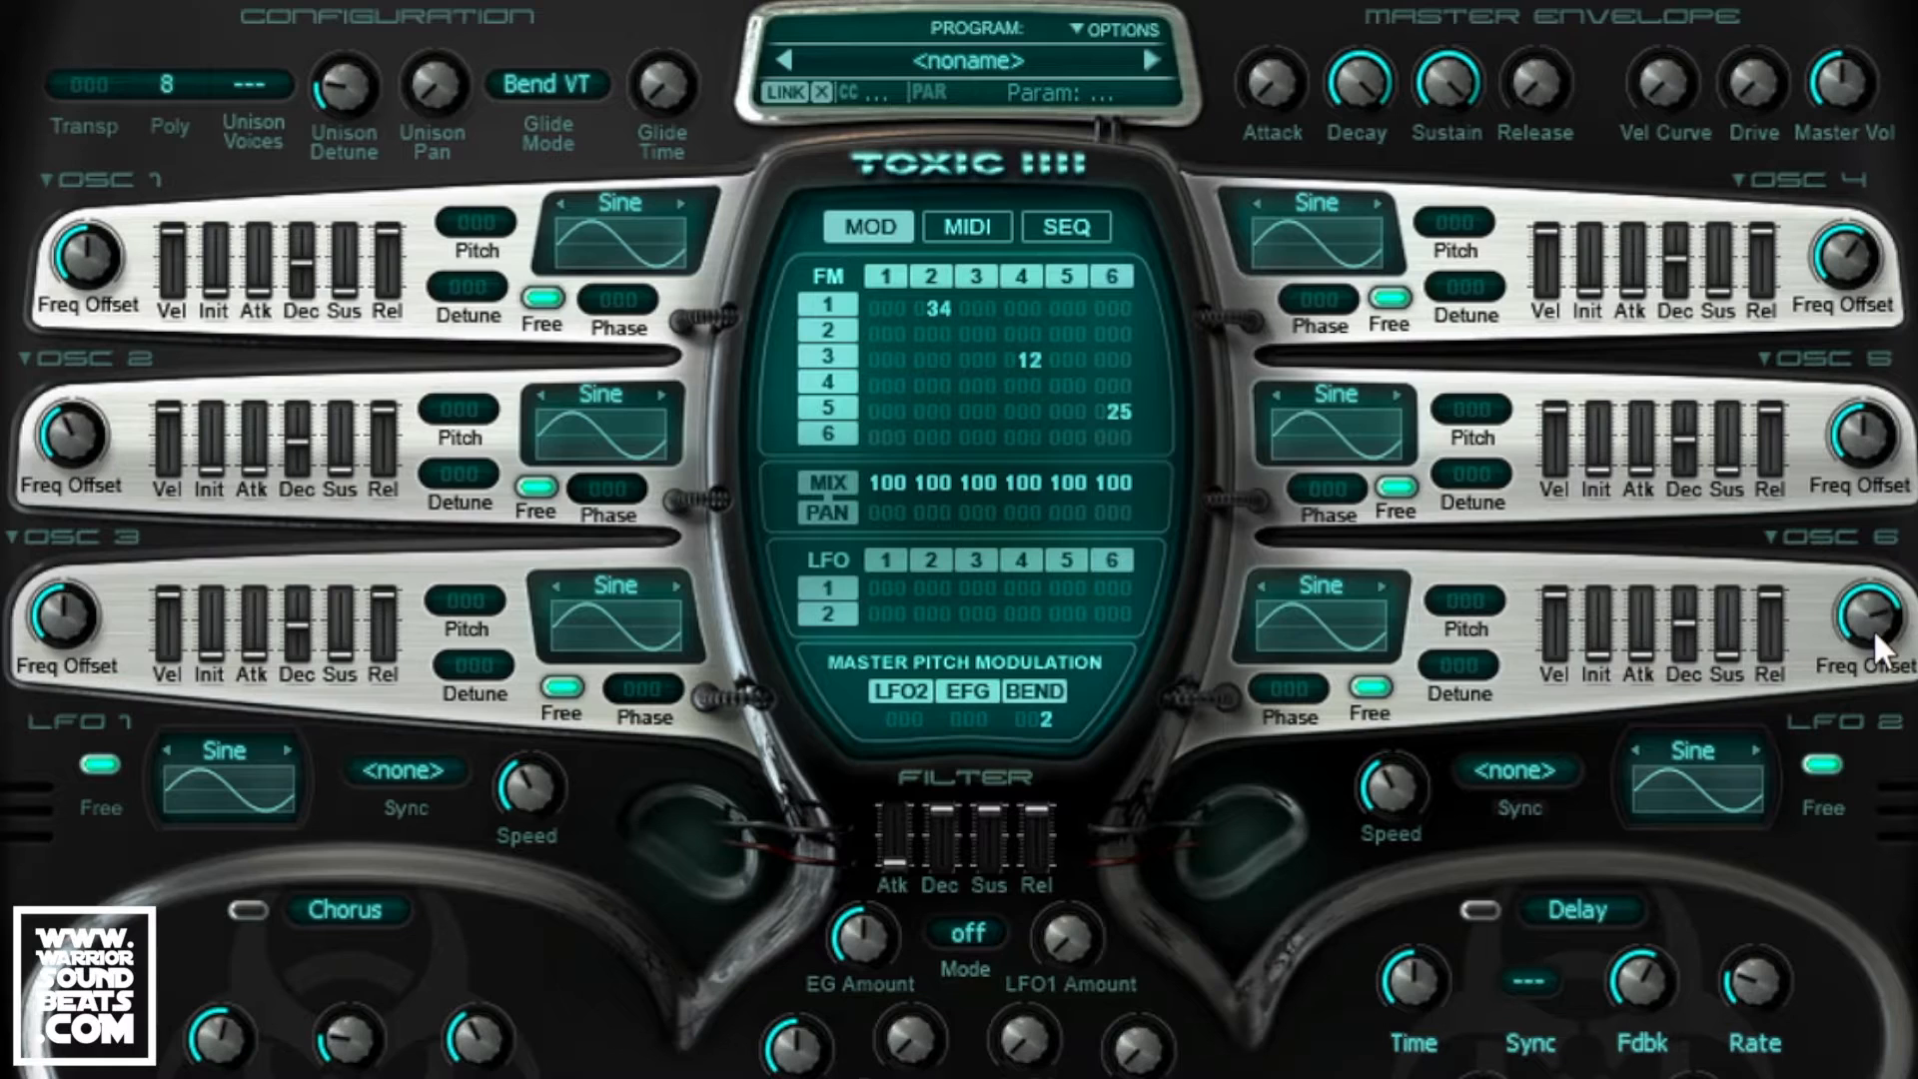
Step: Shorten decays (osc 4 ~1.6 s, osc 1 0.392 s, osc 2 0.477 s, osc 3 0.630 s) and set osc 1 attack to 0.019 s
left_click_drag(1674, 257, 1686, 504)
mouse_move(287, 639)
left_mouse_down()
mouse_move(292, 659)
mouse_move(298, 616)
left_mouse_up()
left_click_drag(309, 267, 309, 287)
left_click(295, 444)
left_click_drag(295, 428, 296, 448)
left_click_drag(296, 635, 292, 625)
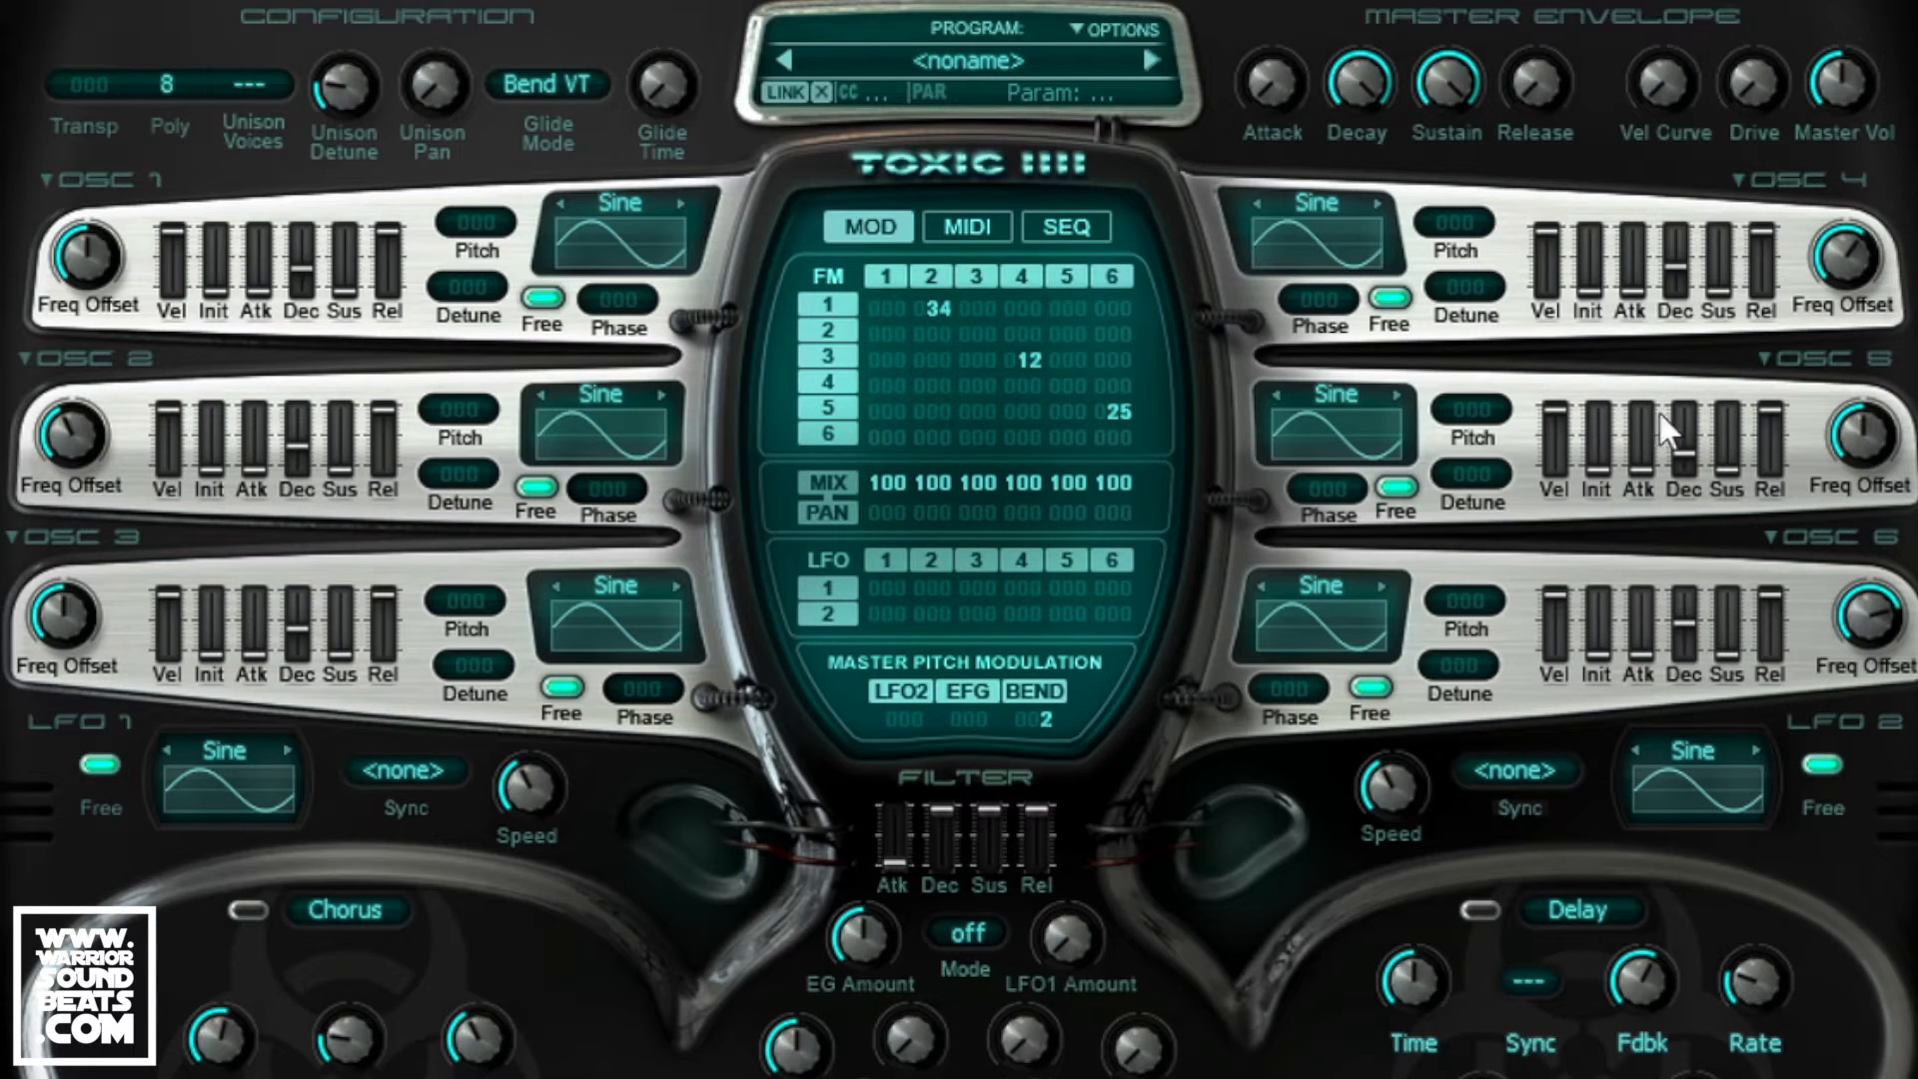
left_click_drag(255, 288, 254, 286)
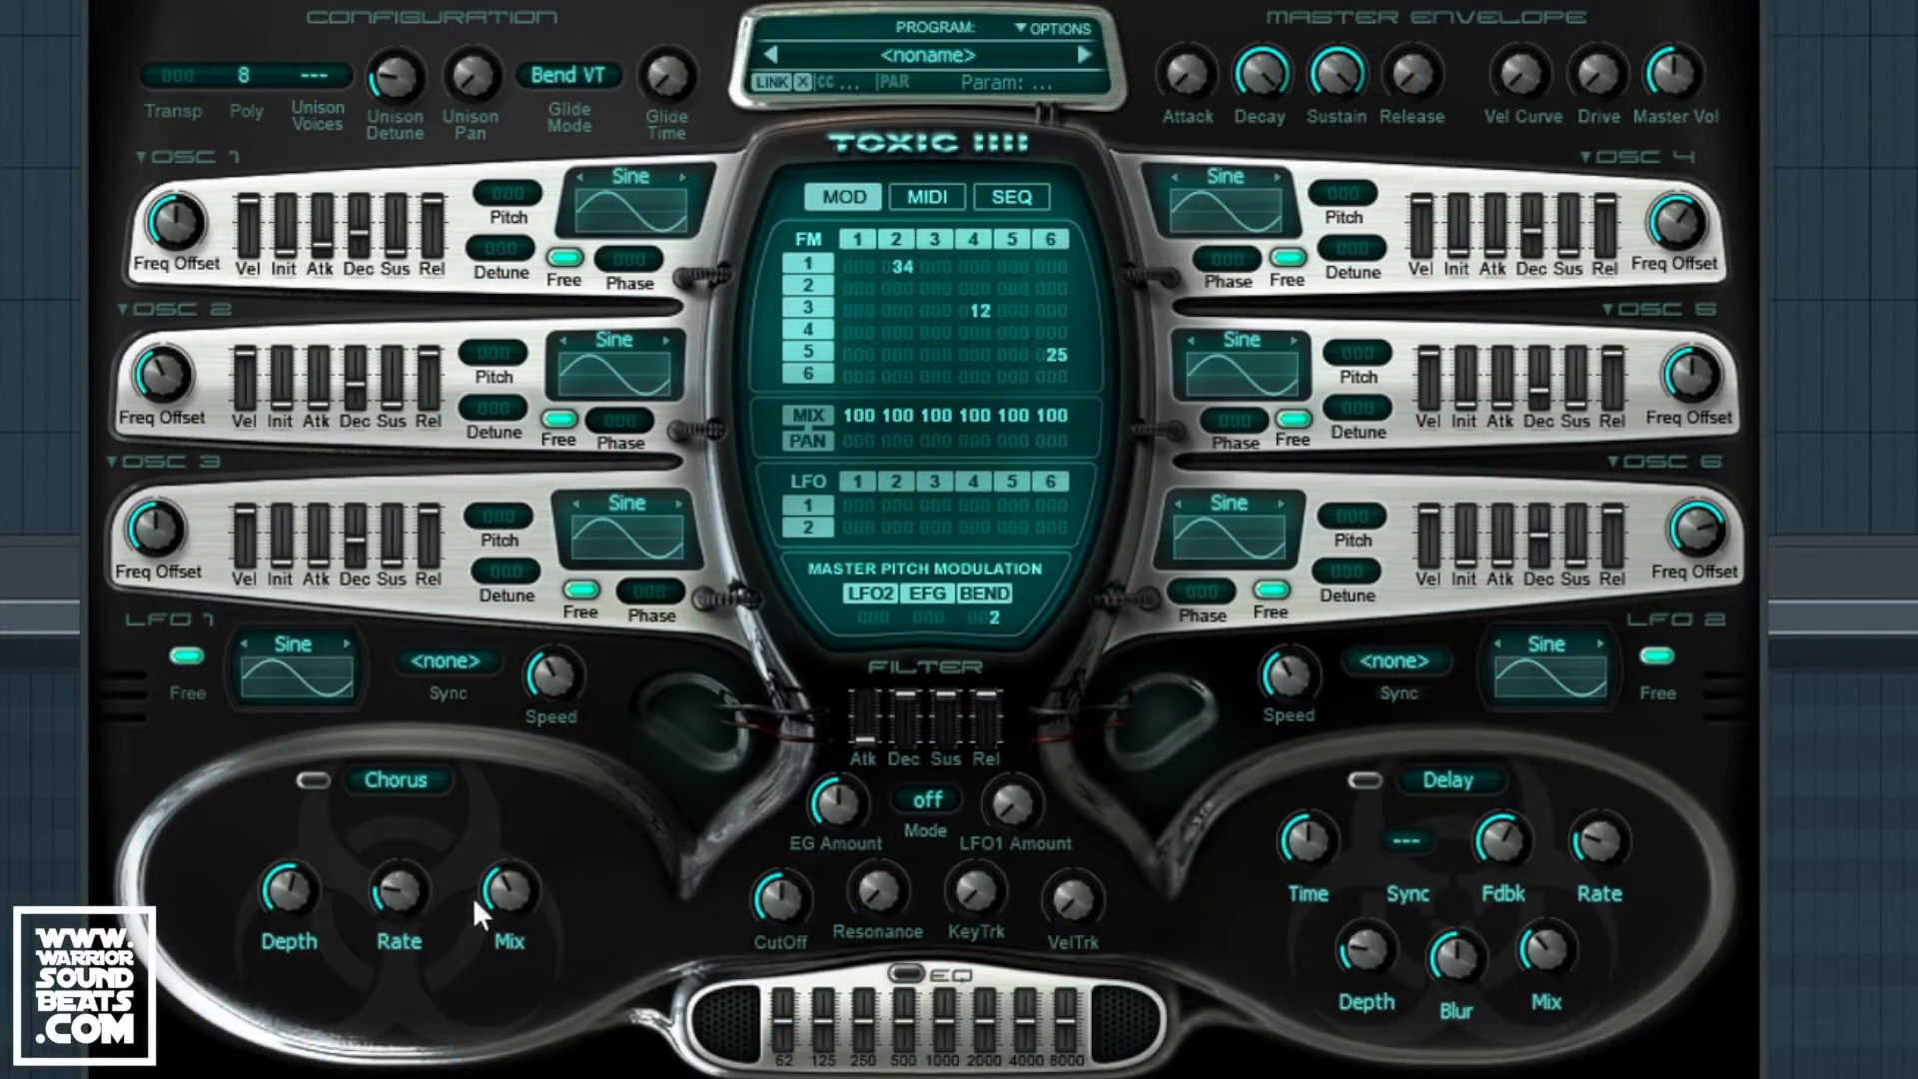
left_click(396, 778)
Step: Turn the first effect slot into an active Reverb with decay ~75%, hi-cut 64% and damping 27%
left_click(534, 764)
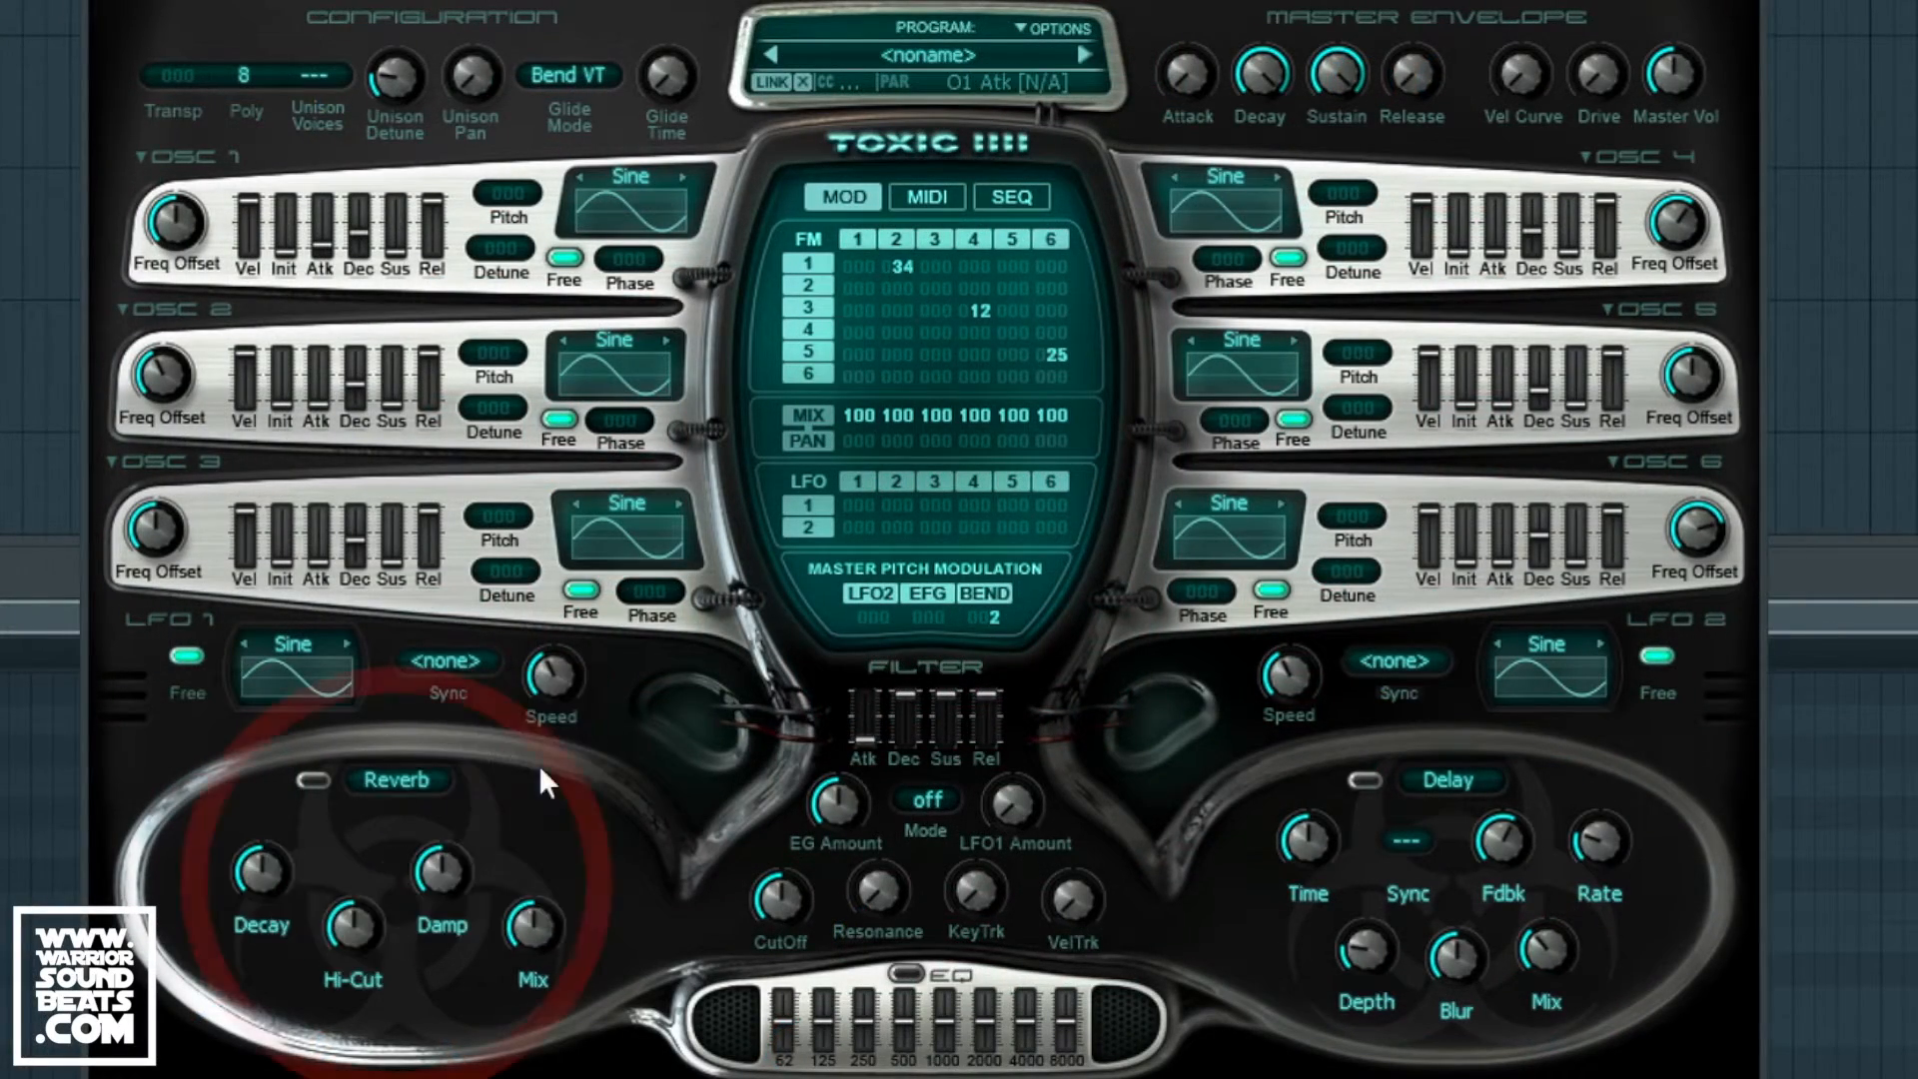
left_click(312, 781)
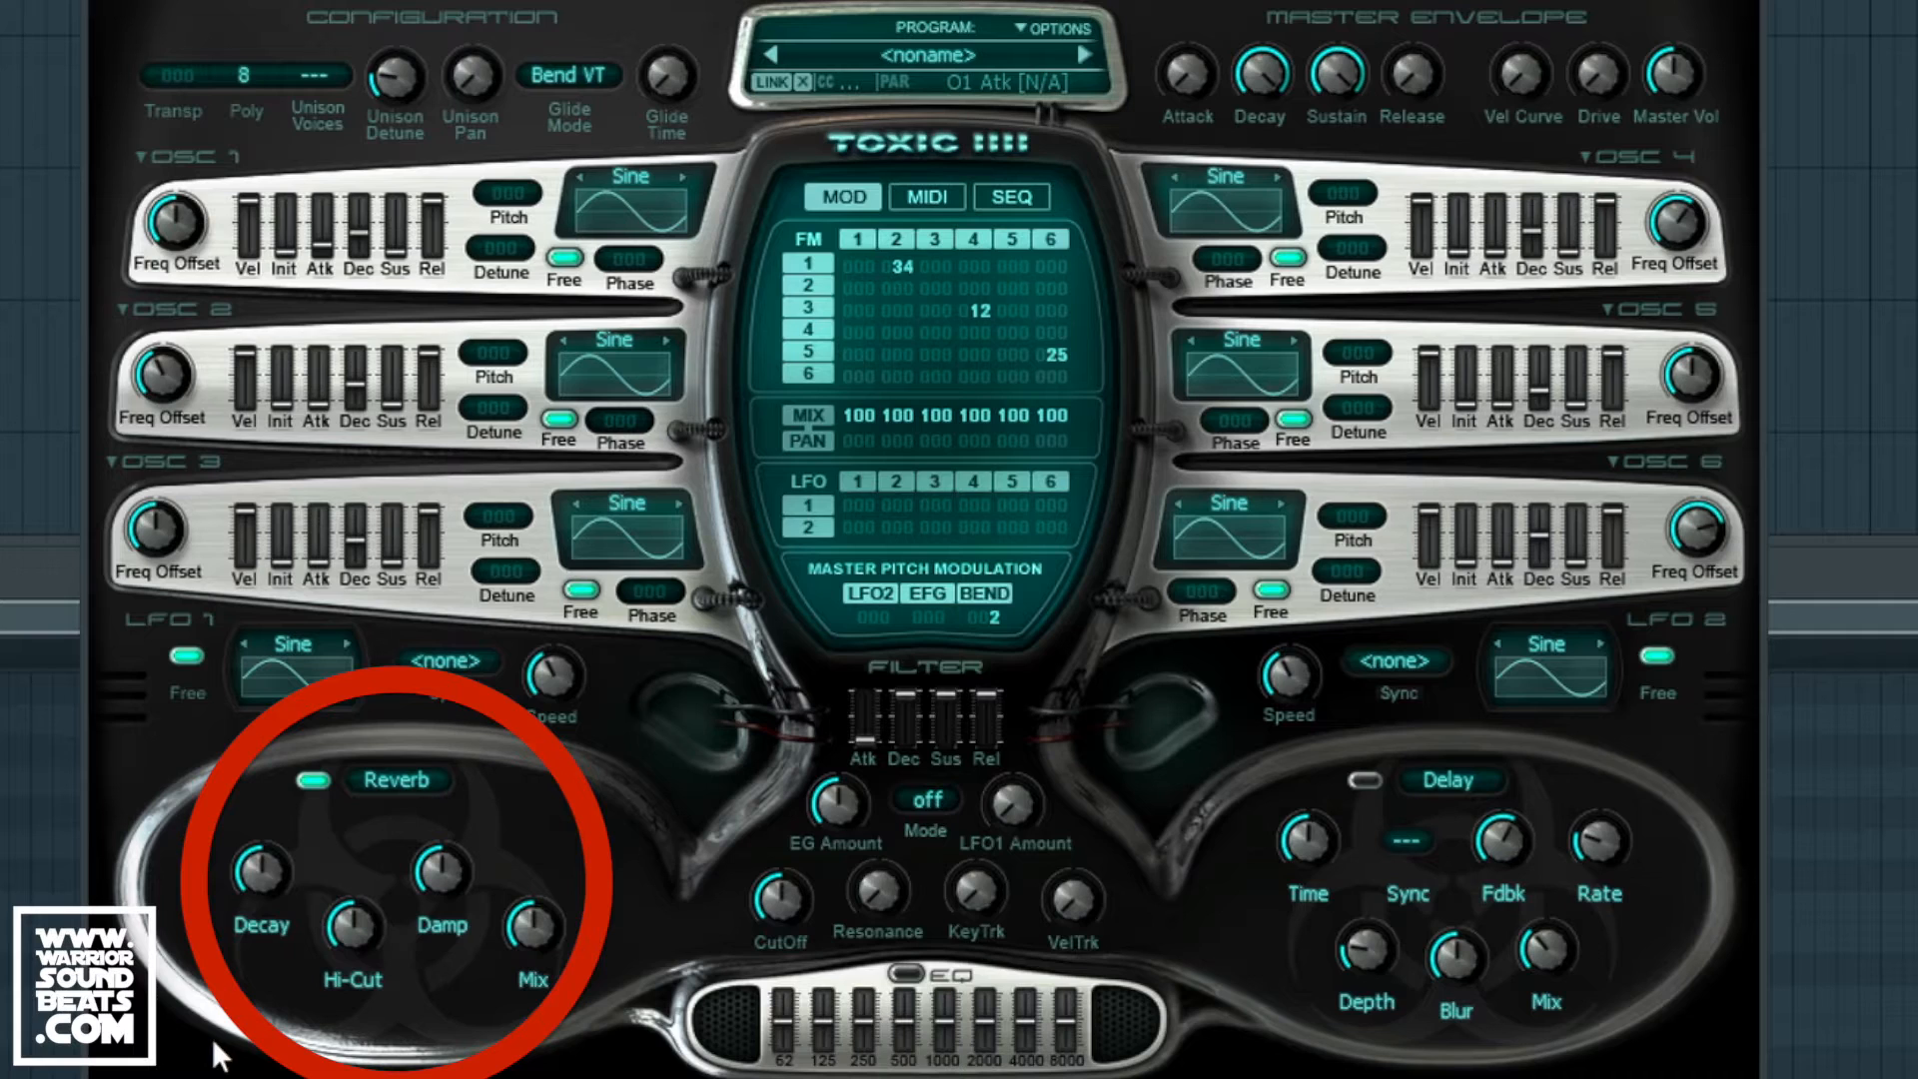
left_click_drag(252, 927, 258, 884)
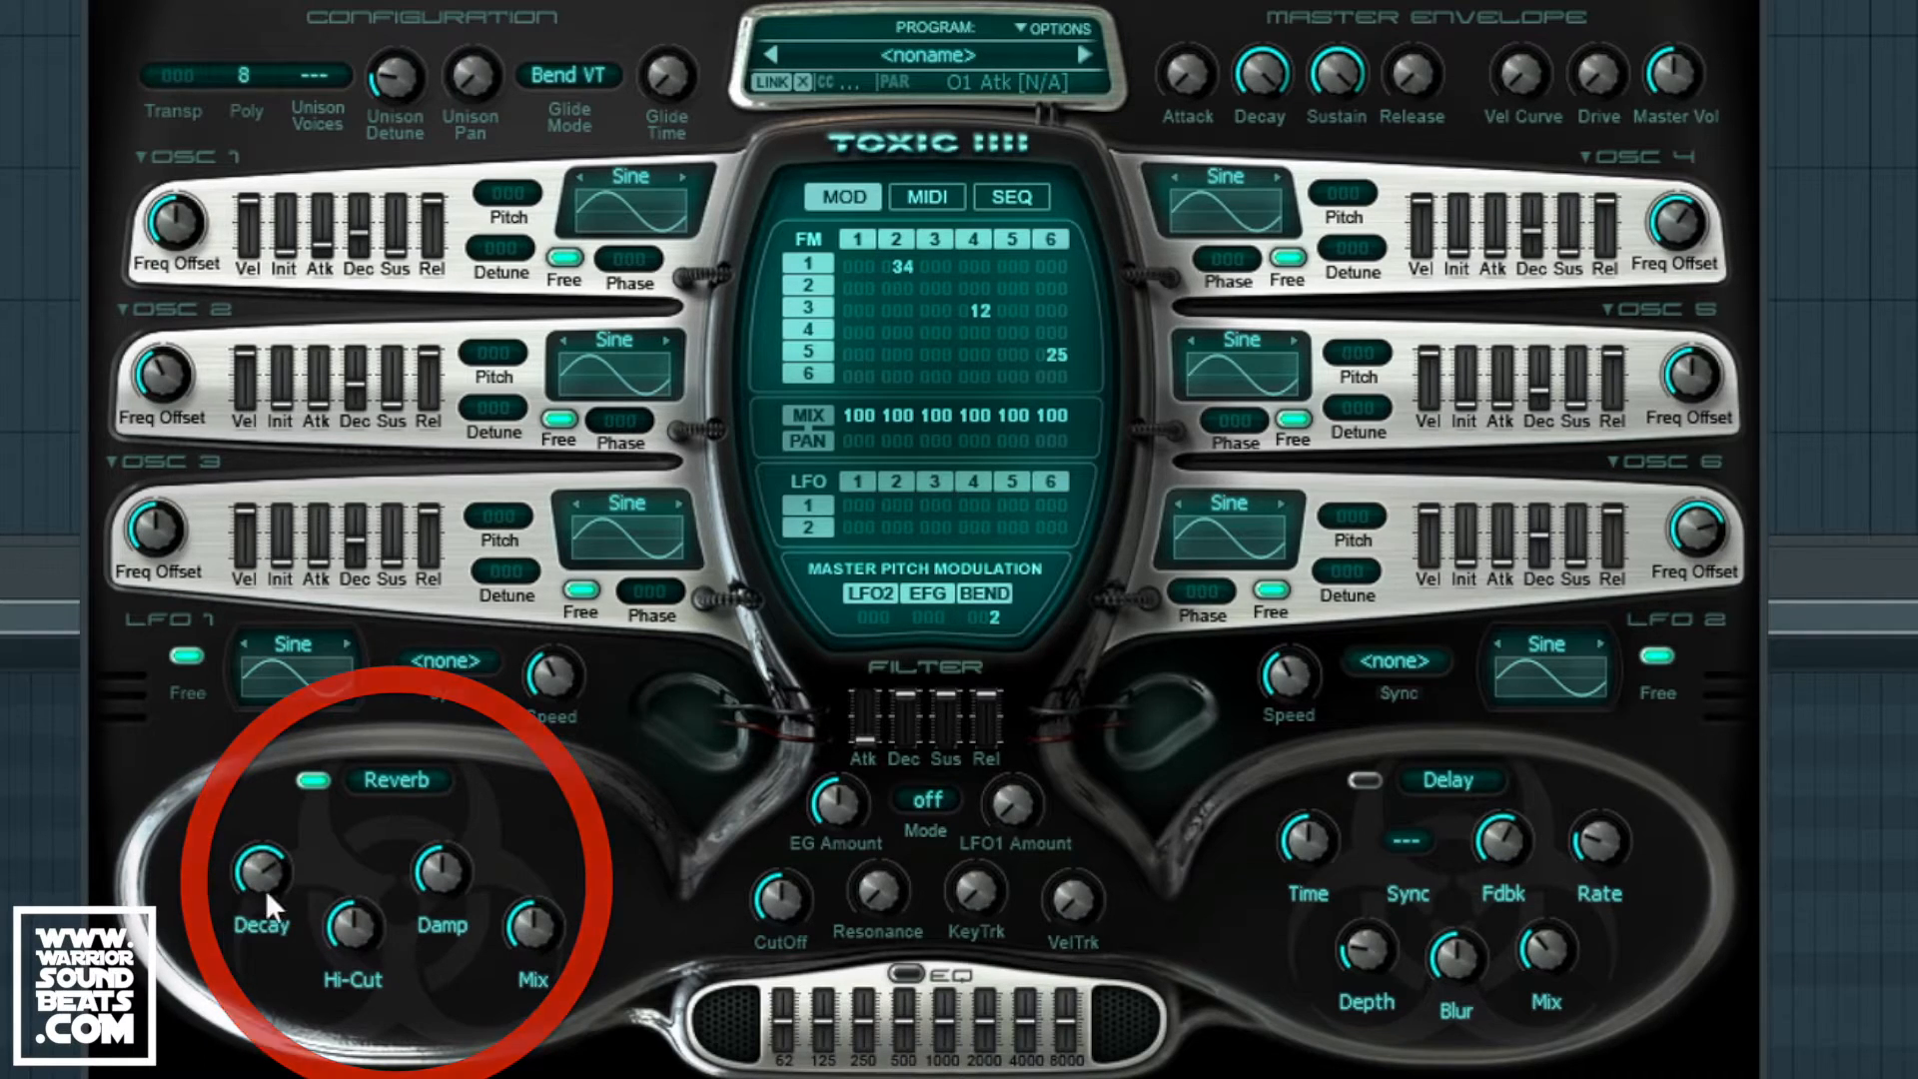
left_click_drag(358, 935, 355, 919)
left_click_drag(439, 871, 532, 954)
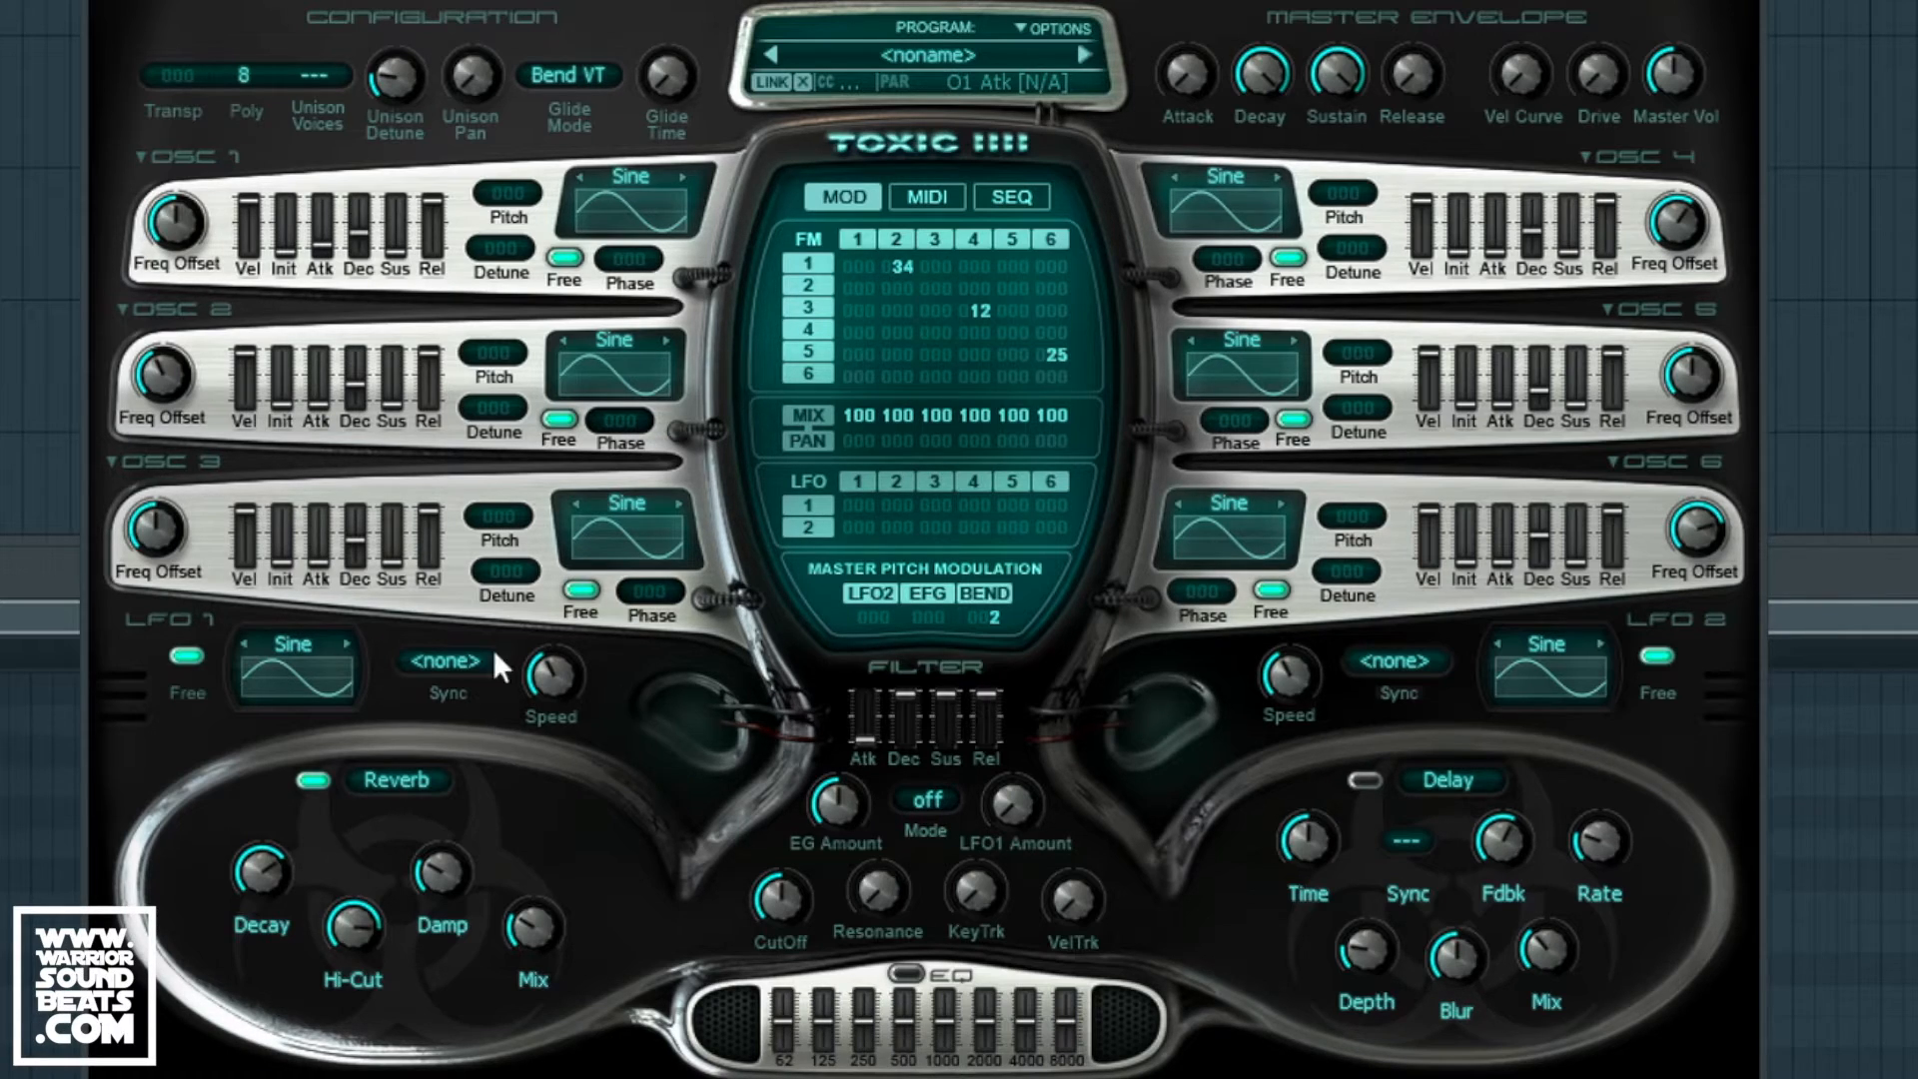
Step: Enable the Delay with 1/4 note sync and feedback lowered to 11%
left_click(1364, 780)
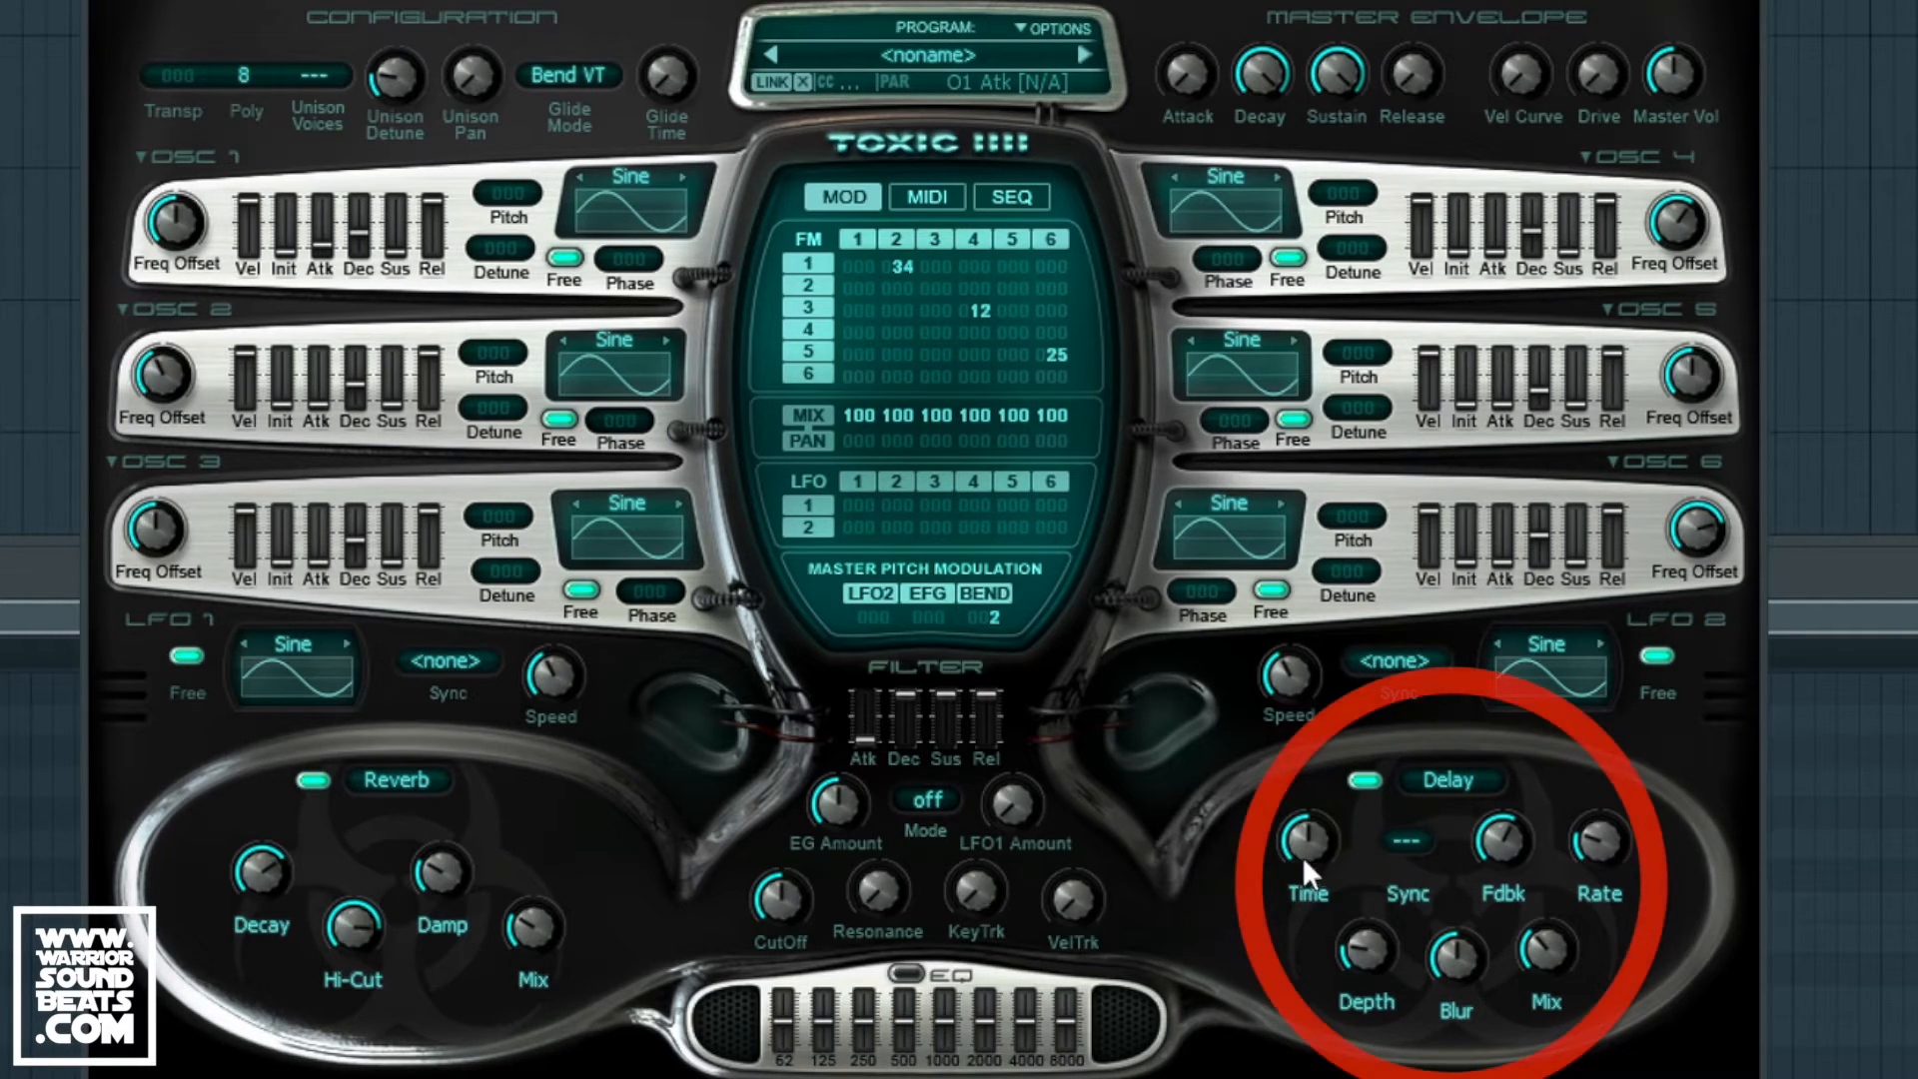
left_click(1403, 844)
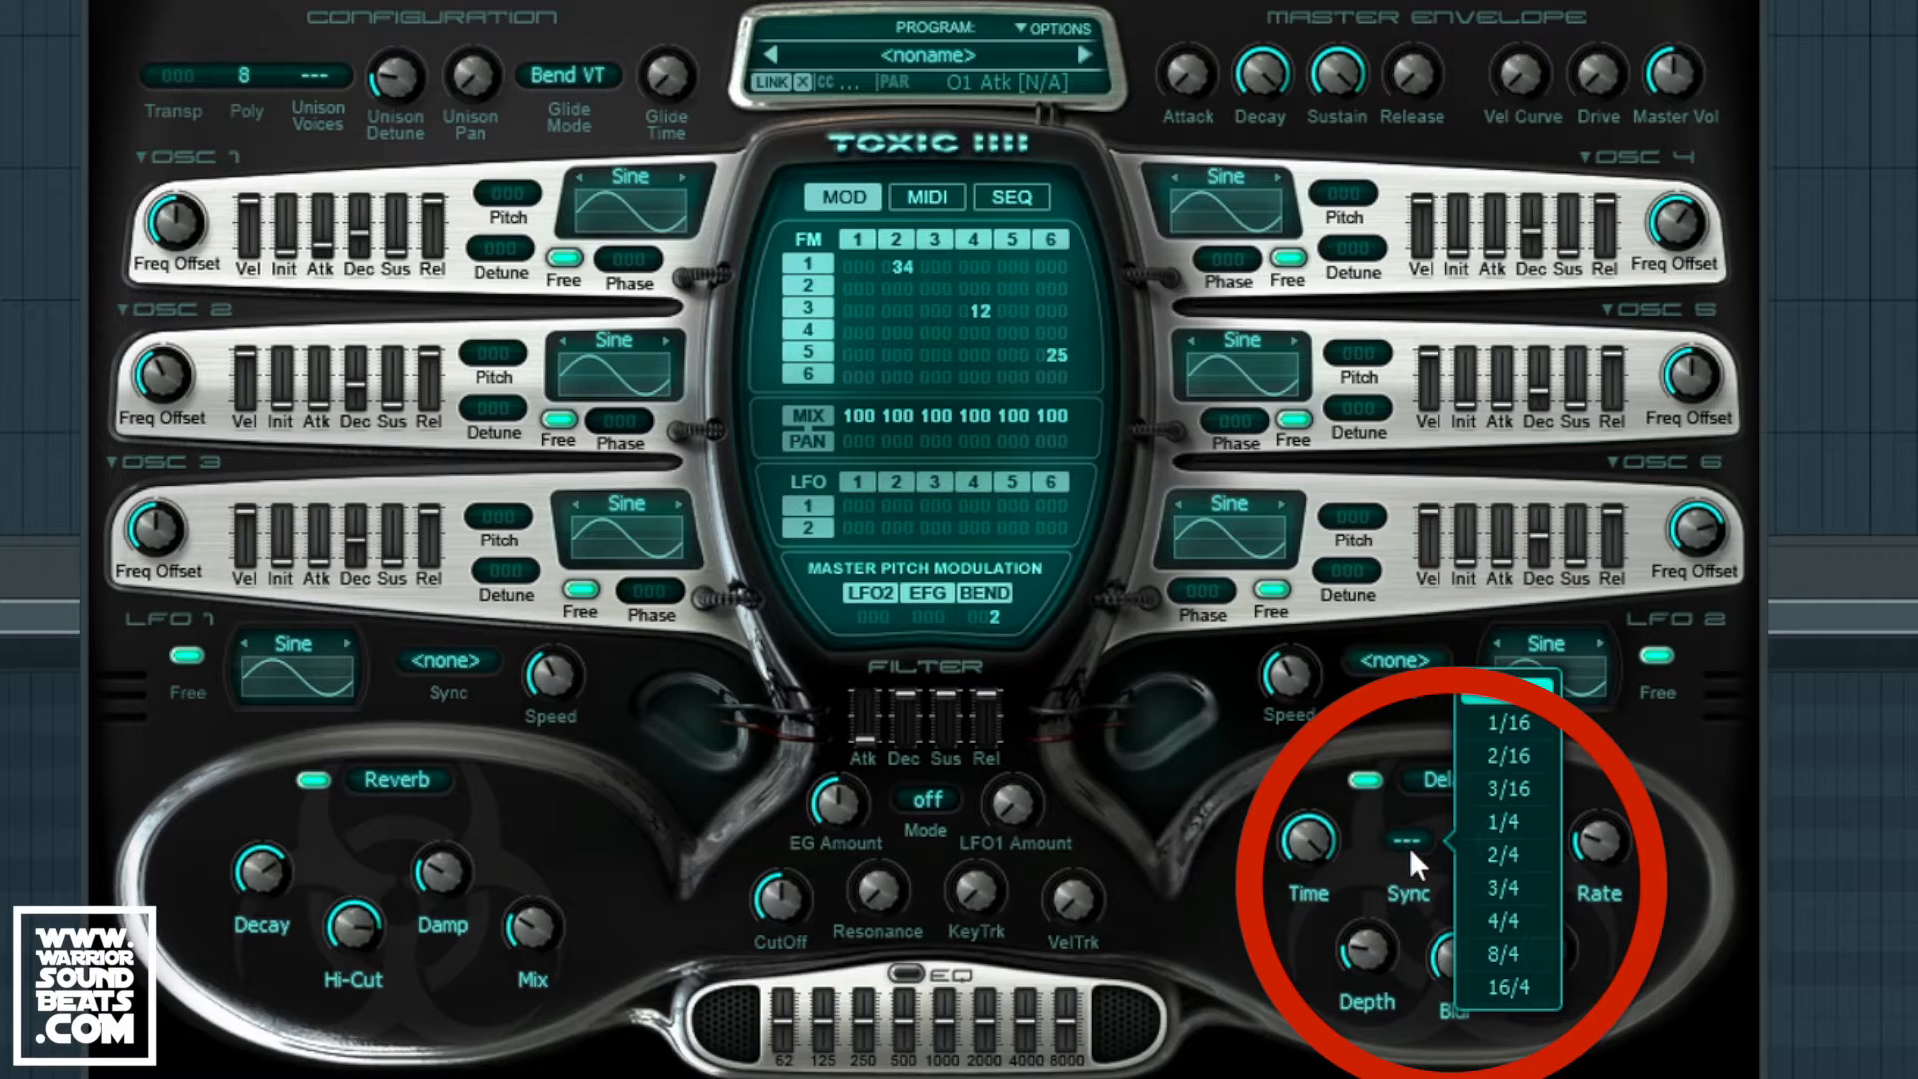
left_click(1517, 829)
mouse_move(1506, 853)
left_mouse_down()
mouse_move(1515, 1012)
mouse_move(1546, 914)
mouse_move(1548, 955)
mouse_move(1477, 944)
mouse_move(1476, 967)
mouse_move(1476, 935)
left_mouse_up()
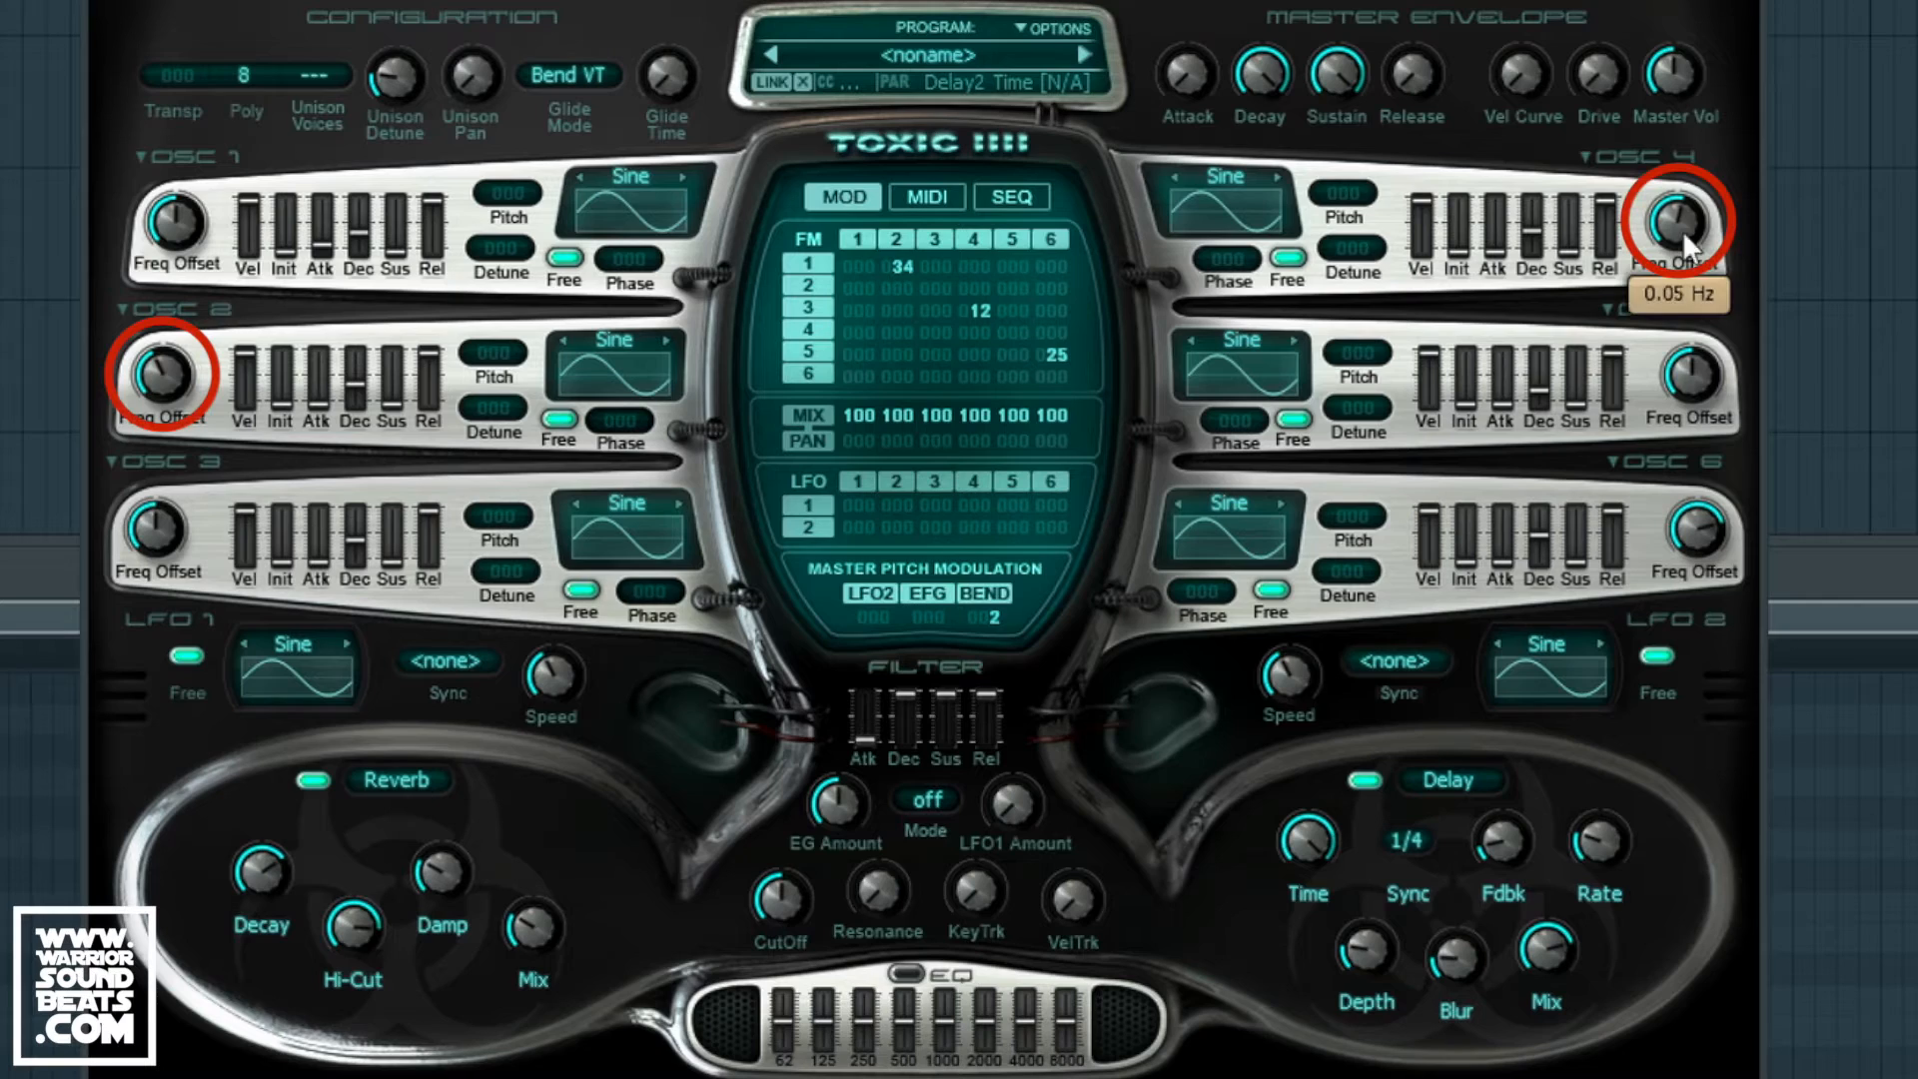
Step: Detune oscillator 2 to -1.13 Hz and readjust oscillator 1's attack time
mouse_move(162, 374)
left_click_drag(171, 382, 168, 382)
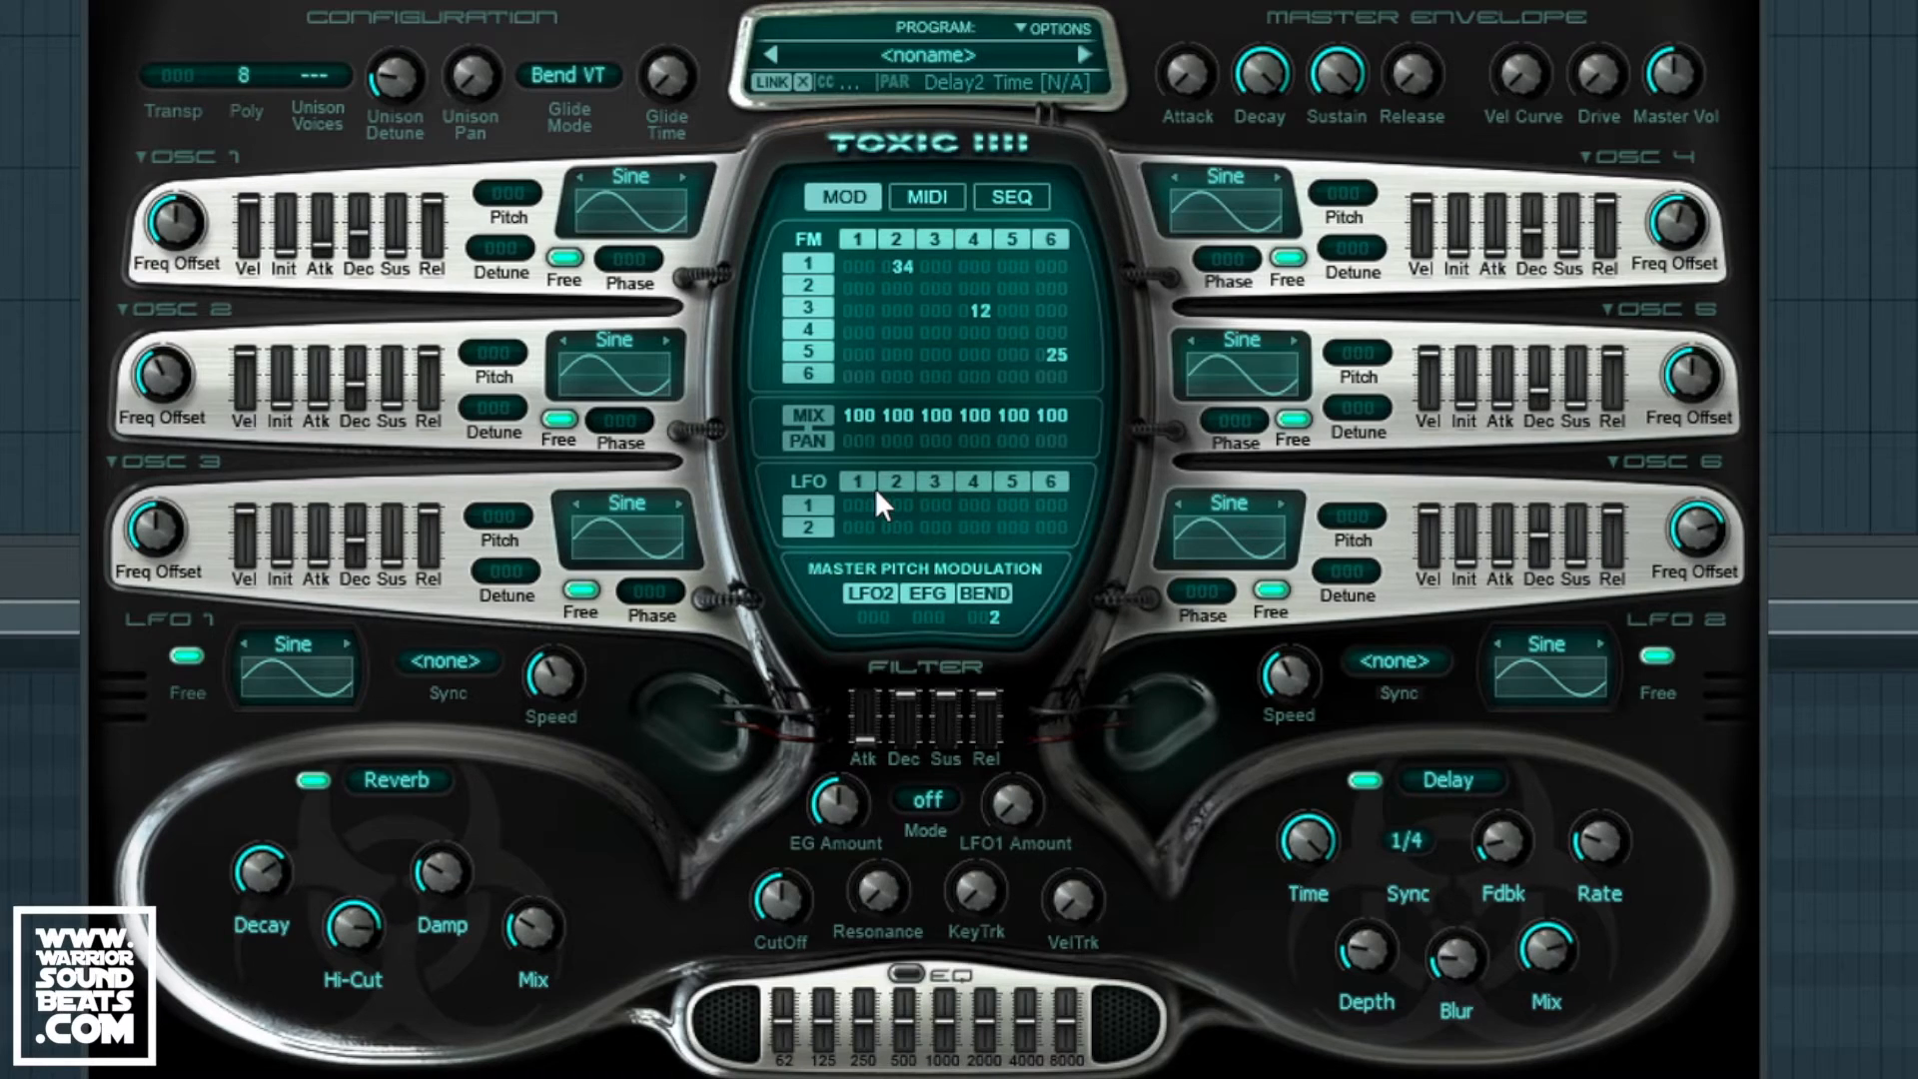
left_click_drag(320, 242, 321, 264)
Step: Lengthen the master envelope release to about 2.2 s and raise master drive to 7%
left_click_drag(1409, 82, 1254, 84)
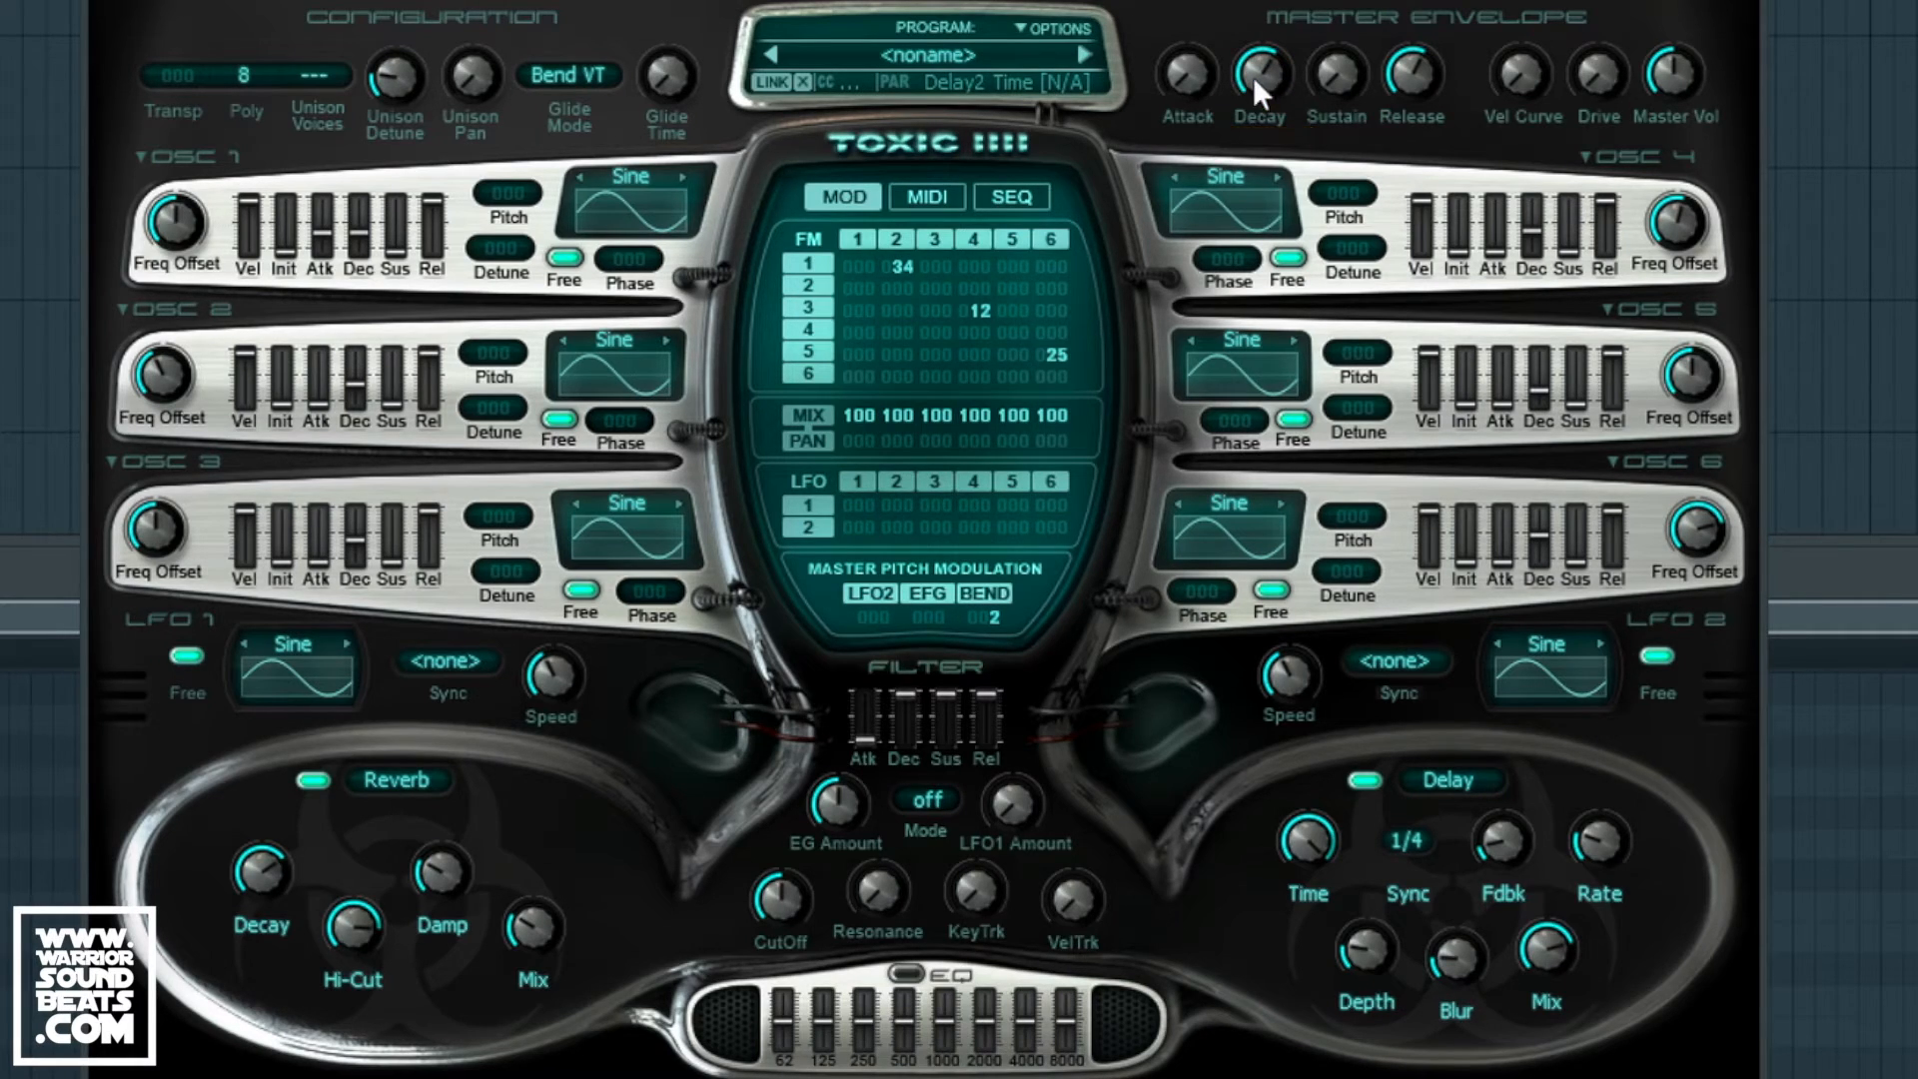
left_click_drag(1602, 74, 1602, 64)
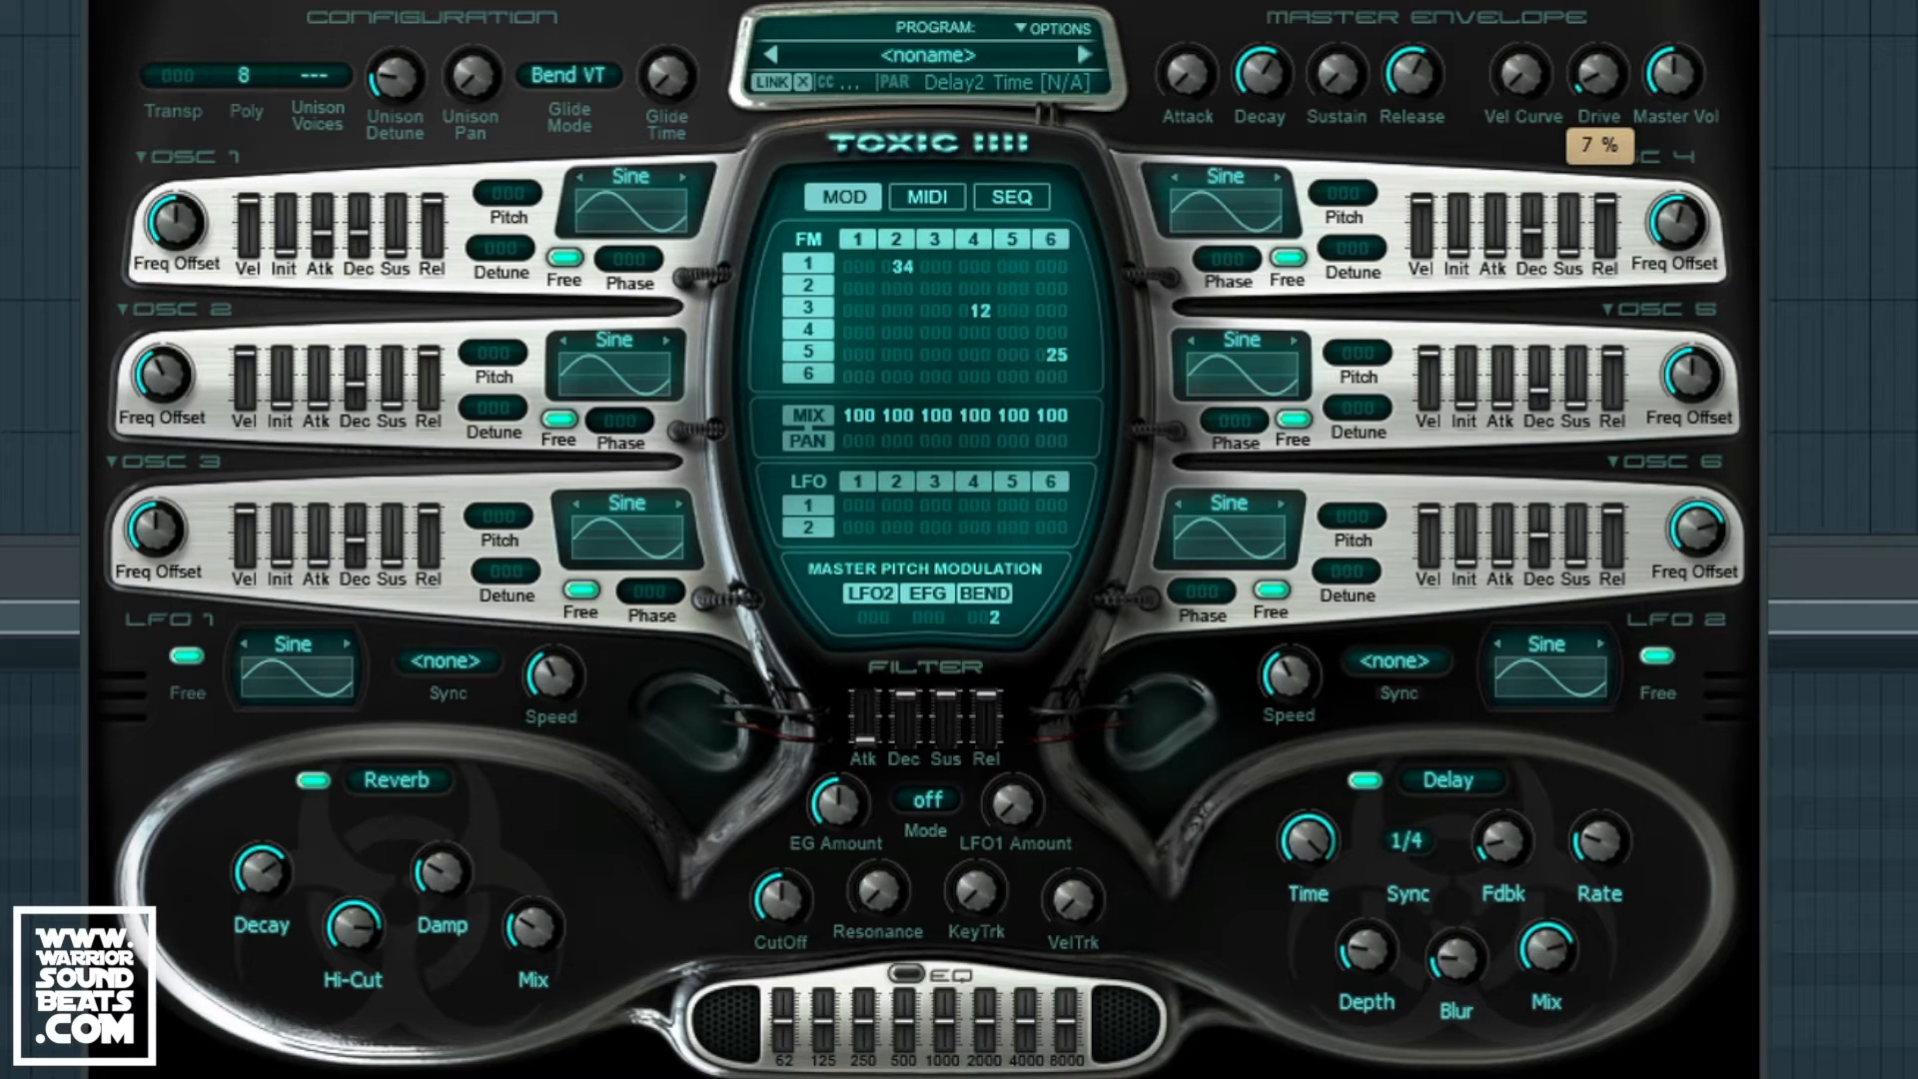